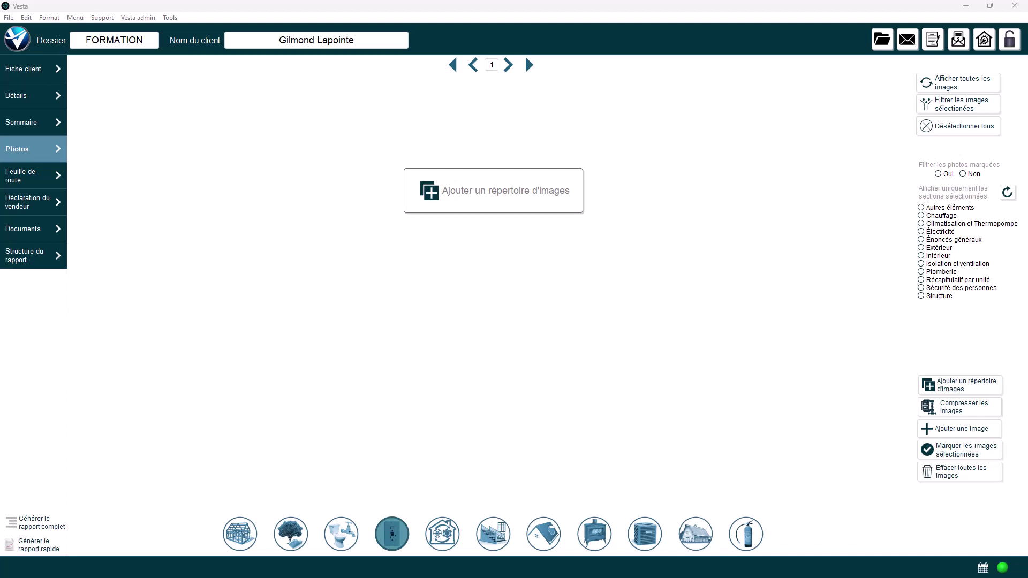
View the Structure section's subsections in the Feuille de route and return to the Photos page
{"action": "left_click", "coordinate": [30, 176]}
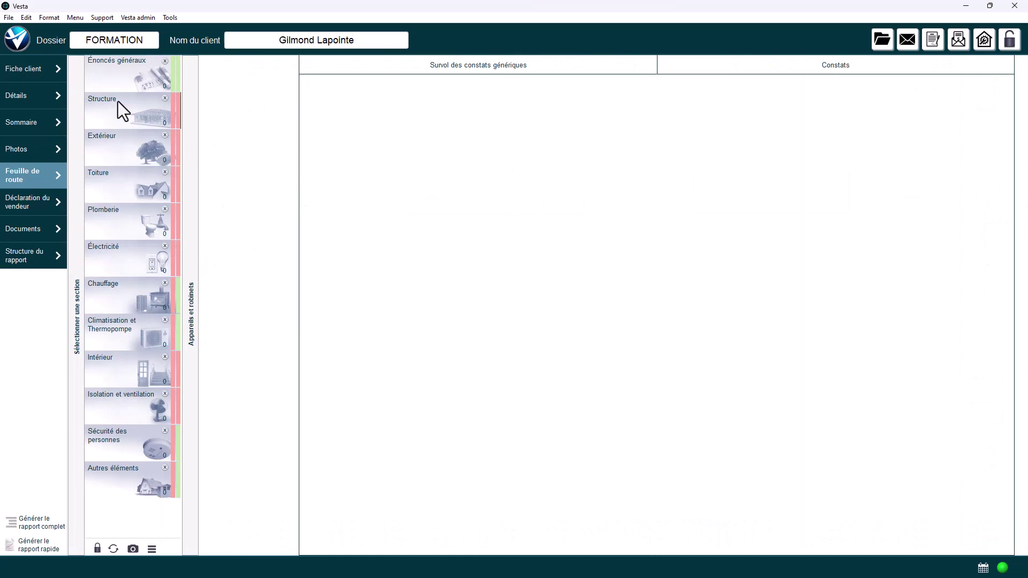
{"action": "left_click", "coordinate": [106, 112]}
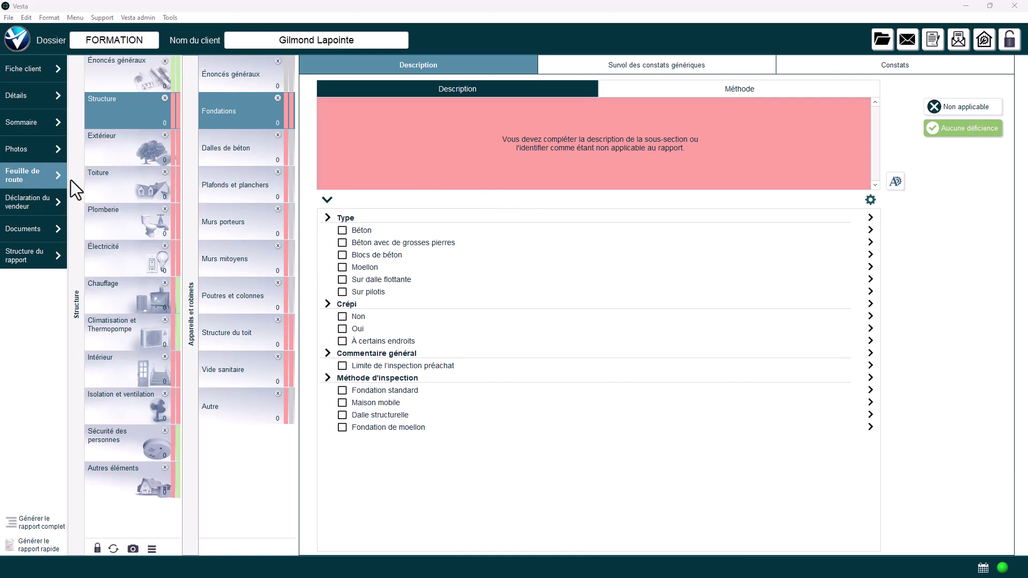
{"action": "left_click", "coordinate": [17, 148]}
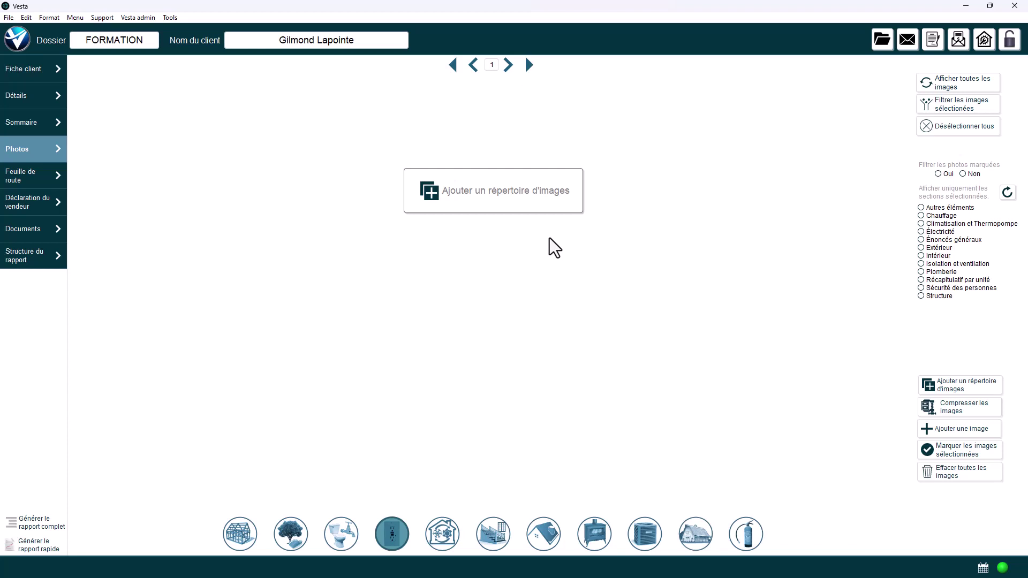
Import the image folder 20011302JG from the desktop into the inspection file
{"action": "left_click", "coordinate": [536, 203]}
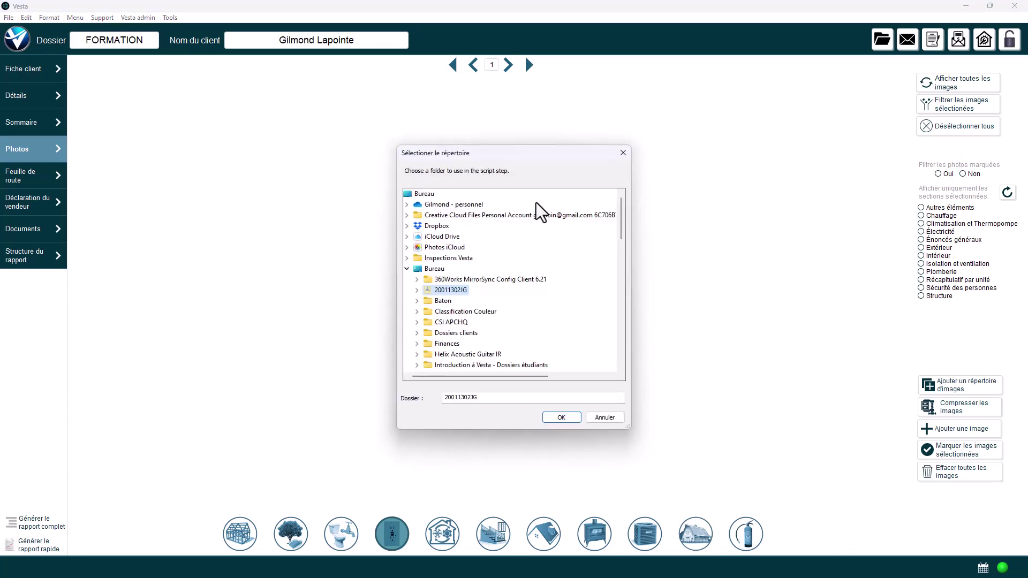
{"action": "left_click", "coordinate": [451, 290]}
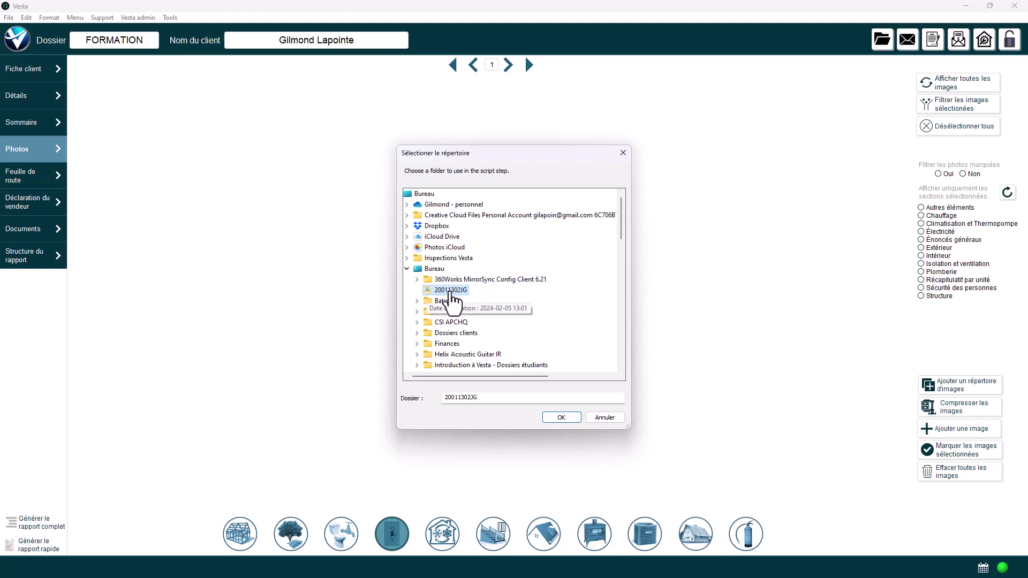
{"action": "left_click", "coordinate": [561, 418]}
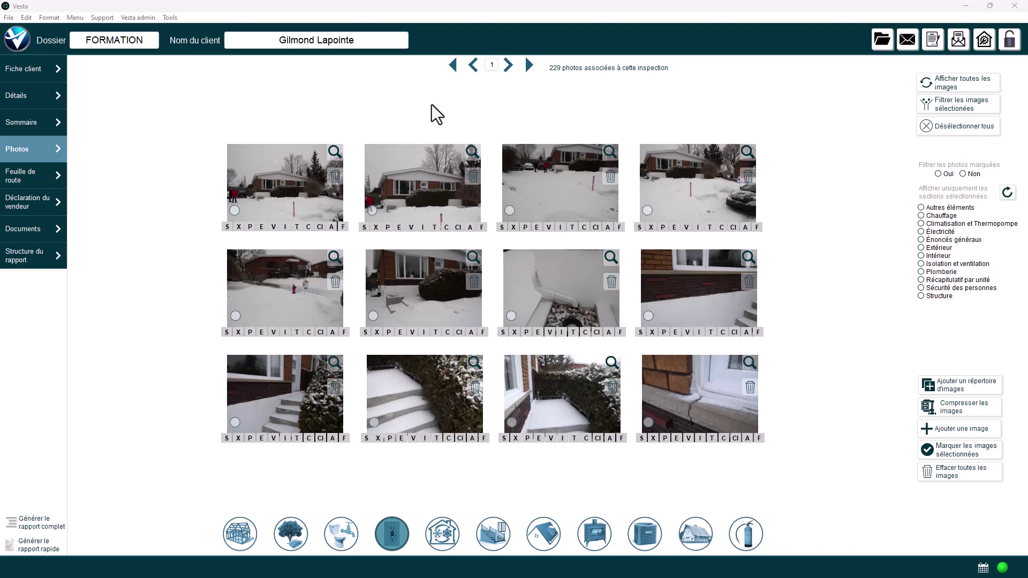
Open the illustrated house view for classifying inspection photos and adjust the placement of its PhotoBrowser window
{"action": "left_click", "coordinate": [983, 41]}
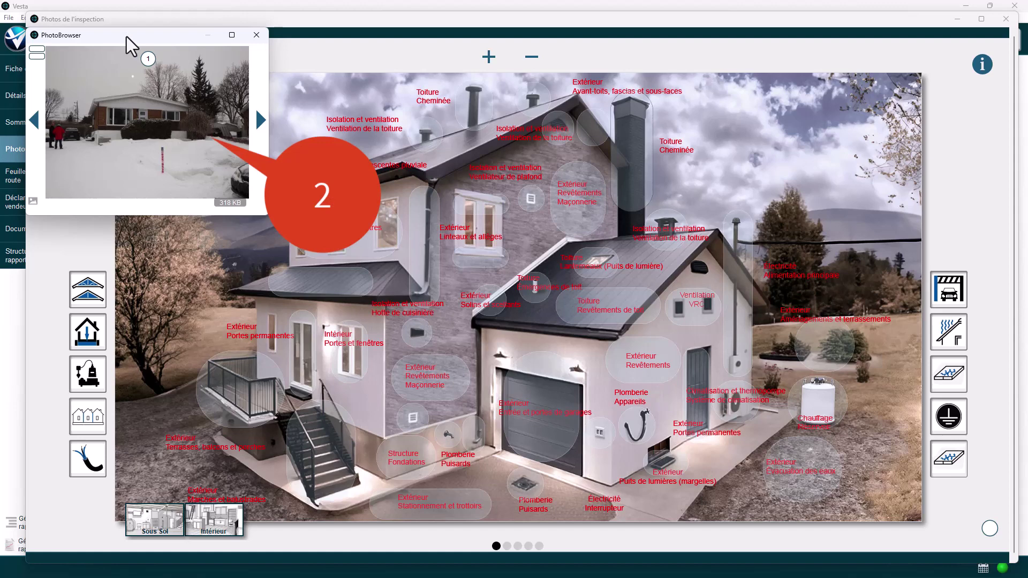
{"action": "left_click_drag", "start_coordinate": [126, 36], "coordinate": [107, 17]}
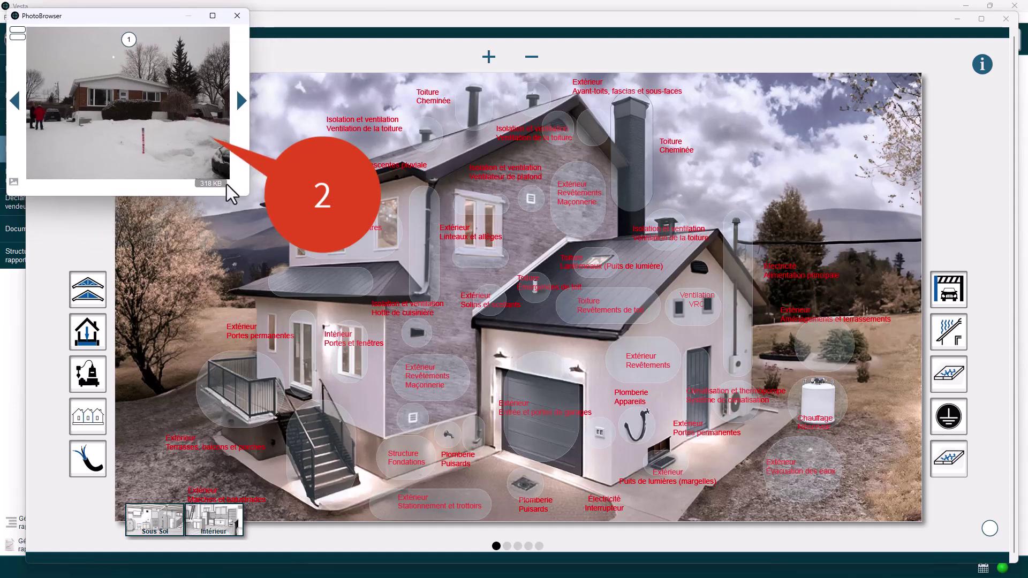
{"action": "left_click_drag", "start_coordinate": [245, 197], "coordinate": [264, 211]}
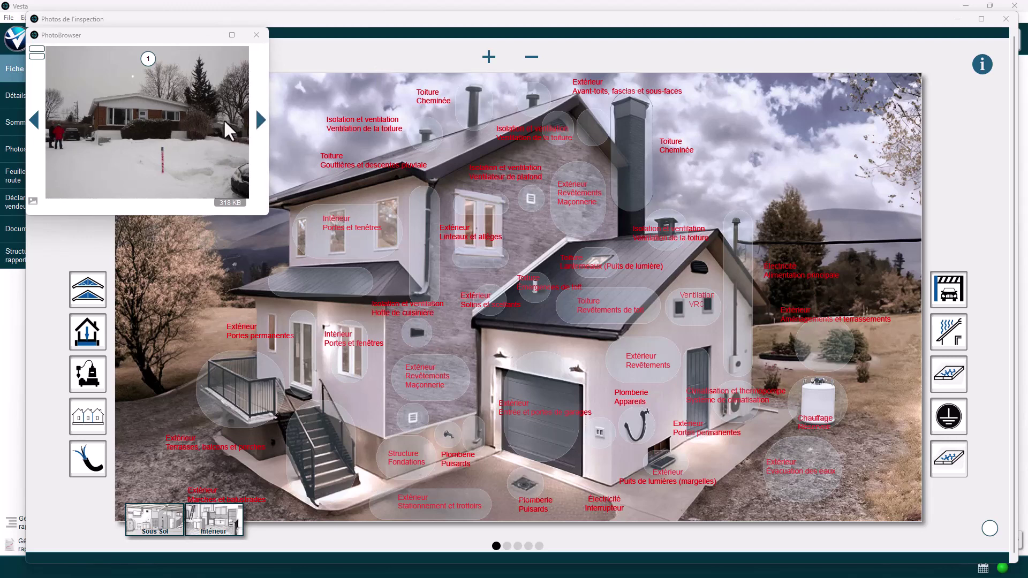
Page forward through the first inspection photos in the PhotoBrowser and go back to photo 4
{"action": "left_click", "coordinate": [259, 121]}
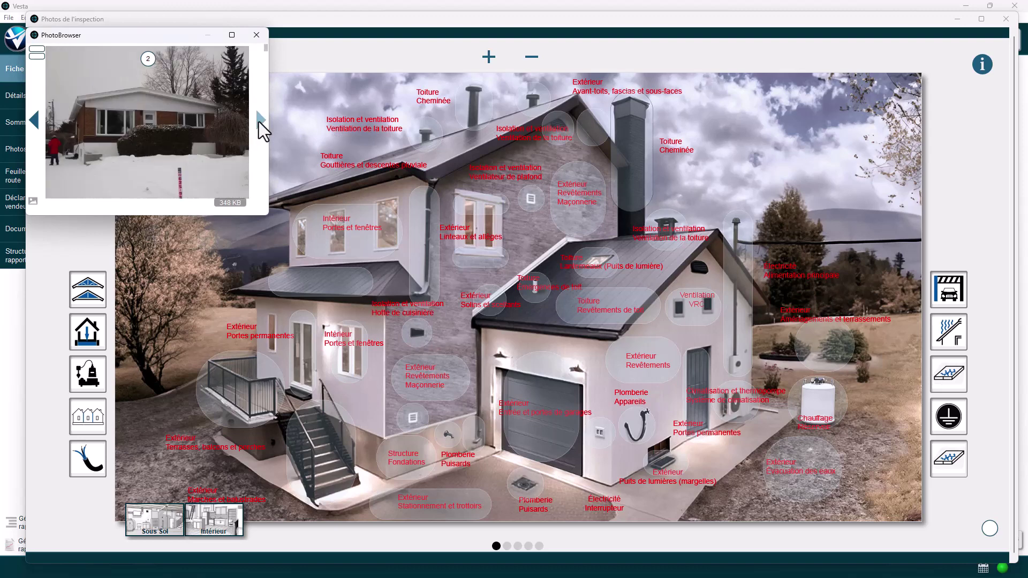
{"action": "left_click", "coordinate": [261, 121]}
{"action": "left_click", "coordinate": [260, 121]}
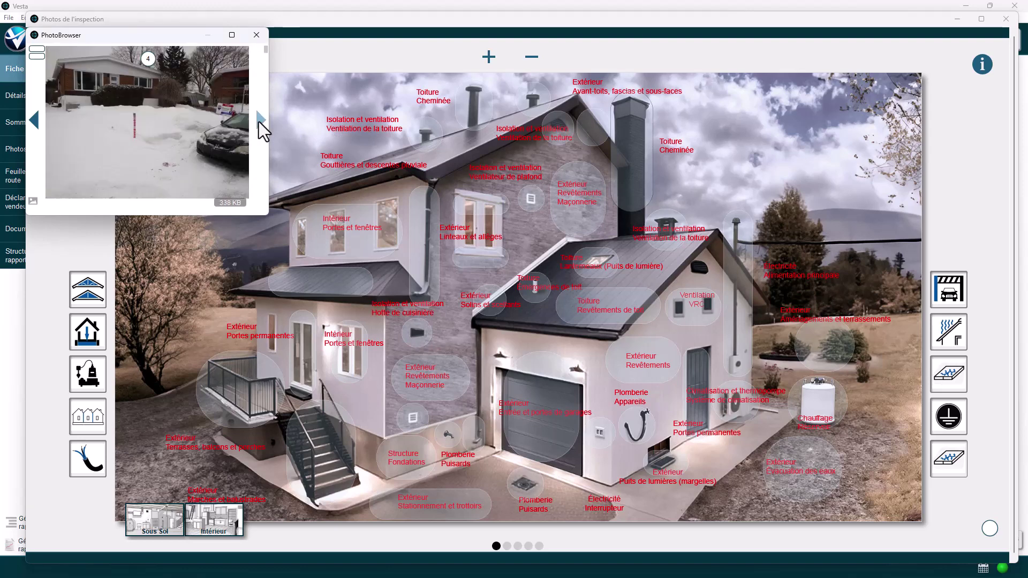
{"action": "left_click", "coordinate": [261, 121]}
{"action": "left_click", "coordinate": [261, 121]}
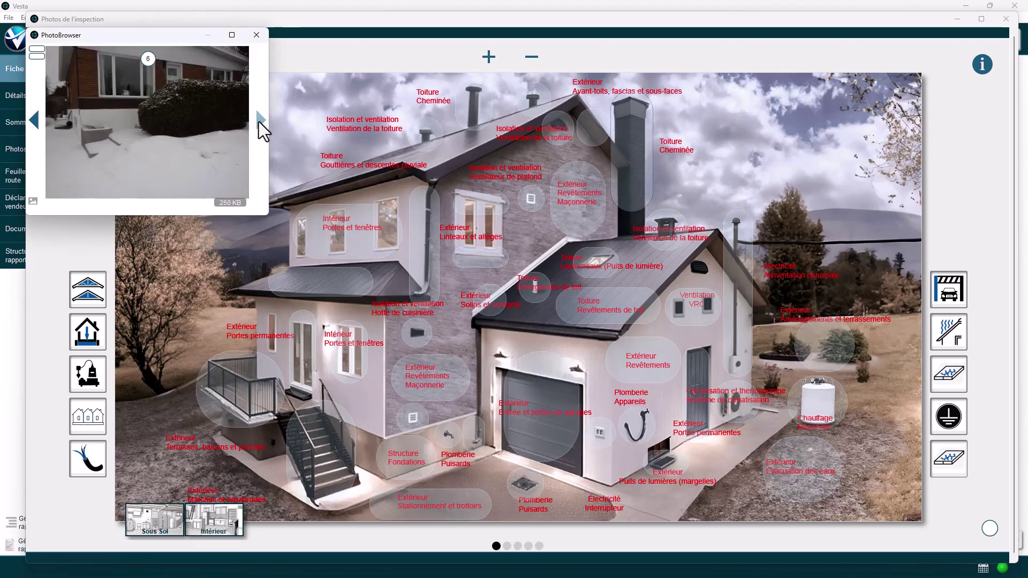
{"action": "left_click", "coordinate": [260, 121]}
{"action": "left_click", "coordinate": [37, 118]}
{"action": "left_click", "coordinate": [38, 118]}
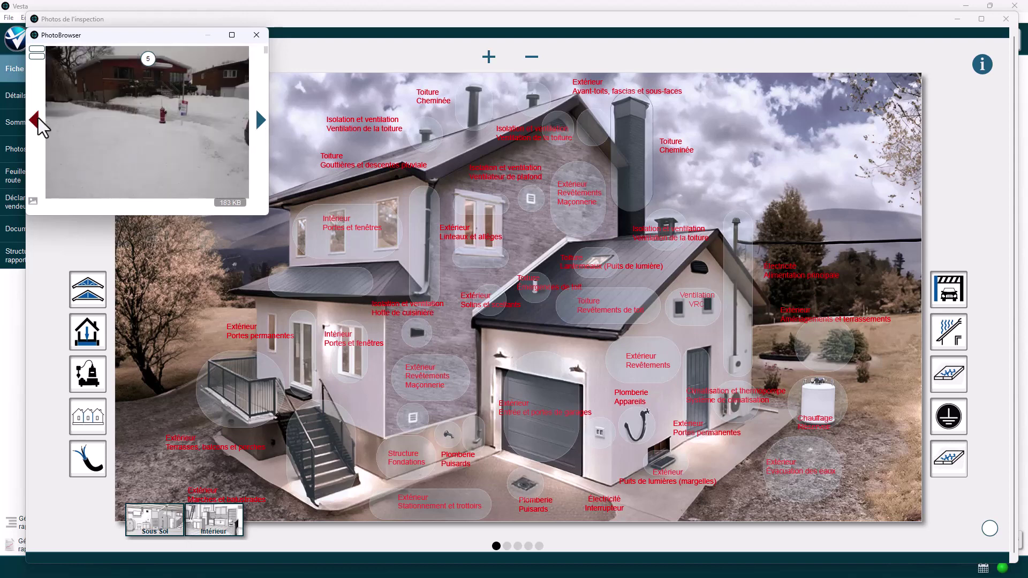
{"action": "left_click", "coordinate": [38, 118]}
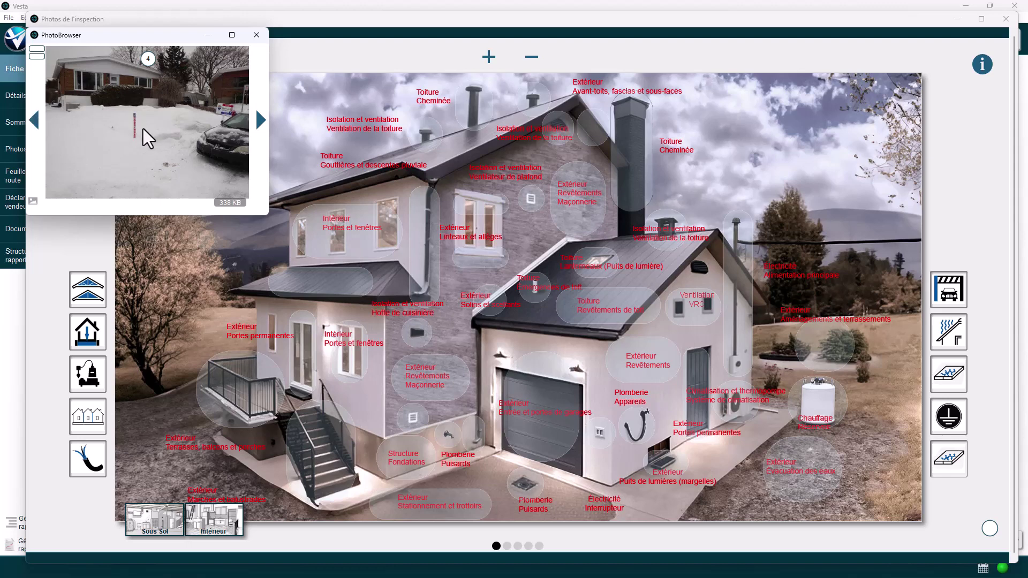
Browse back and forth through the early inspection photos, ending on photo 2
{"action": "scroll", "coordinate": [168, 126], "scroll_direction": "down", "scroll_amount": 3}
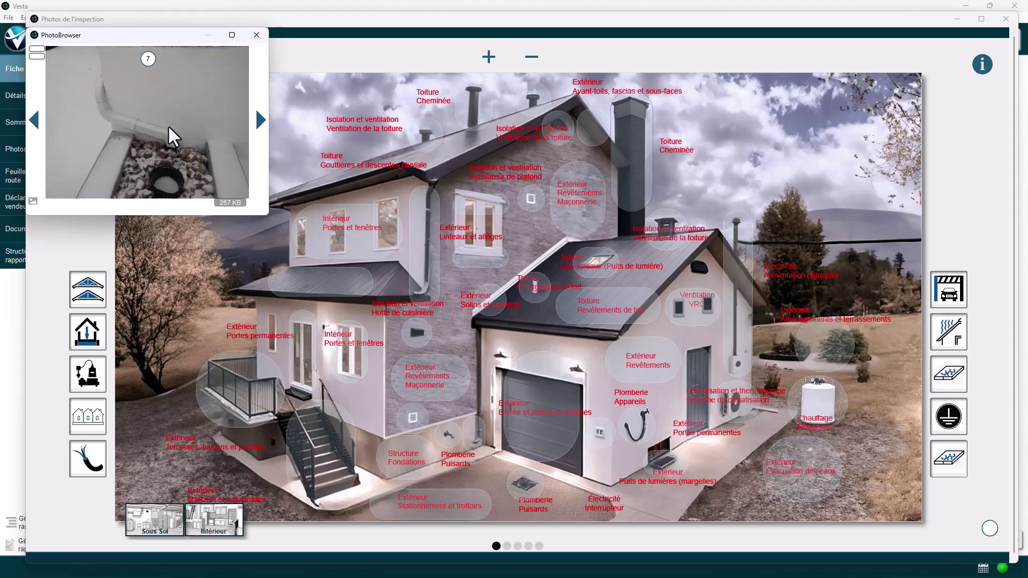
{"action": "scroll", "coordinate": [168, 125], "scroll_direction": "up", "scroll_amount": 3}
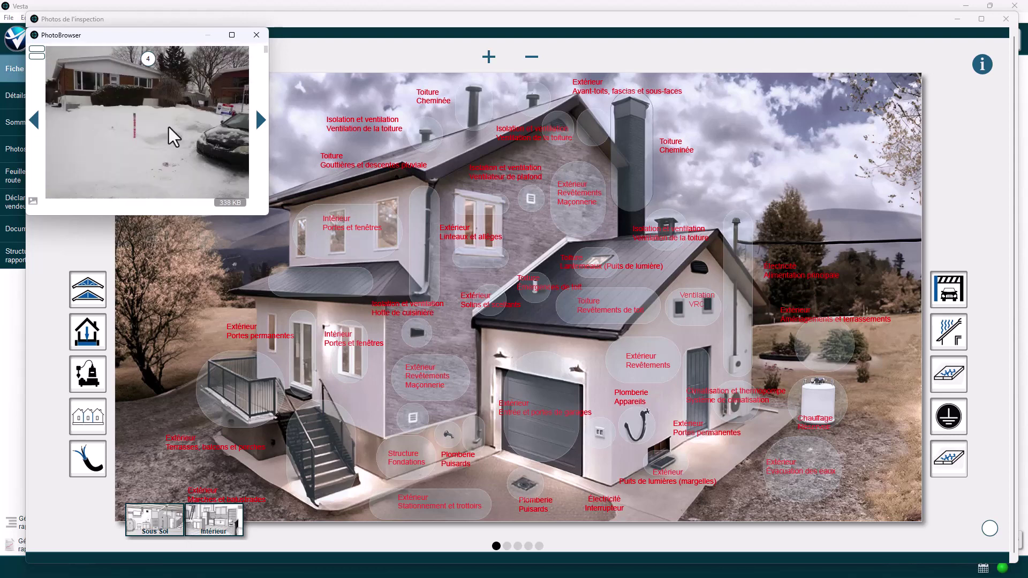
{"action": "scroll", "coordinate": [168, 127], "scroll_direction": "up", "scroll_amount": 1}
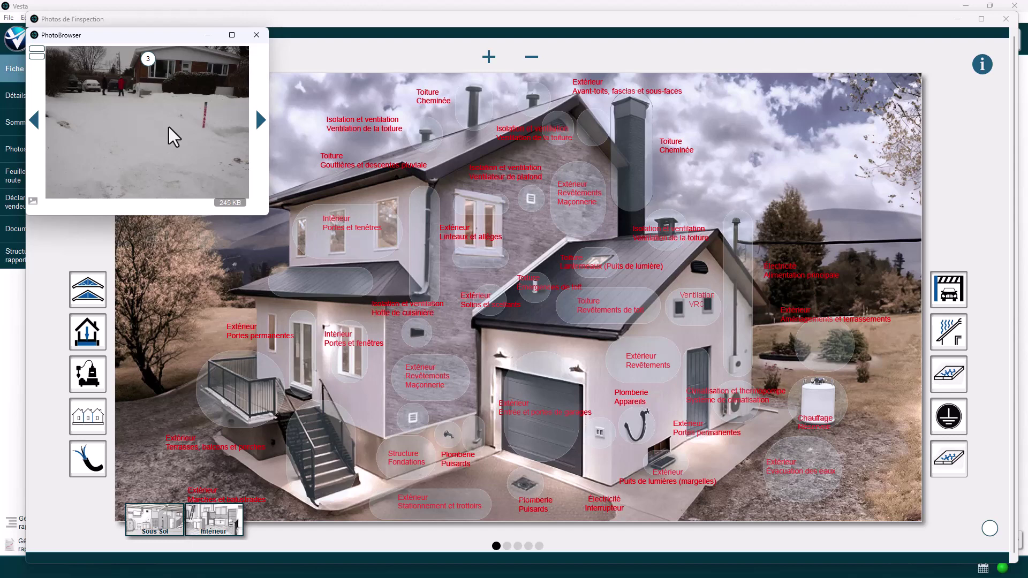
{"action": "scroll", "coordinate": [169, 127], "scroll_direction": "down", "scroll_amount": 3}
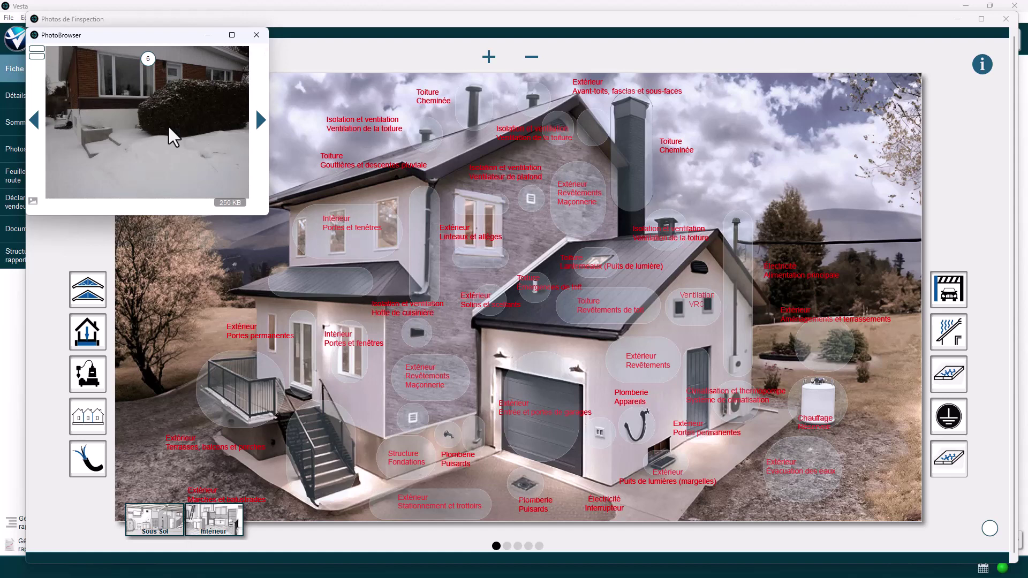
{"action": "scroll", "coordinate": [168, 124], "scroll_direction": "down", "scroll_amount": 1}
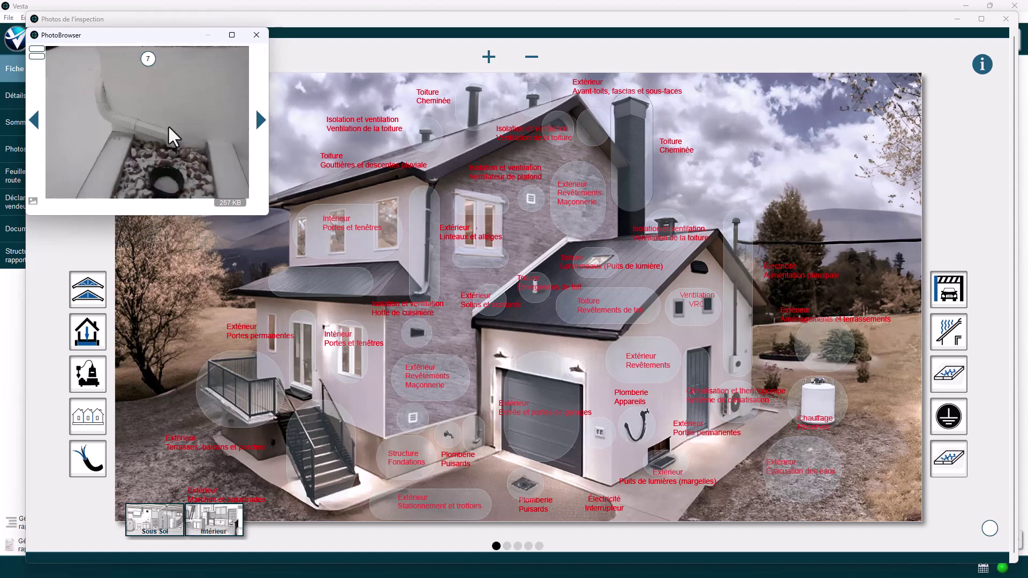
{"action": "scroll", "coordinate": [168, 125], "scroll_direction": "up", "scroll_amount": 5}
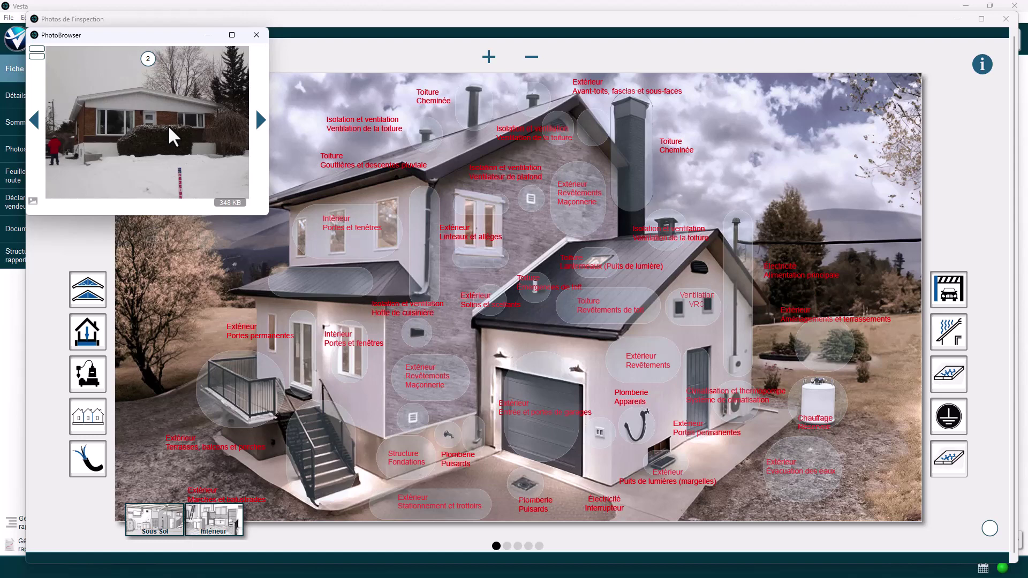
{"action": "left_click", "coordinate": [260, 122]}
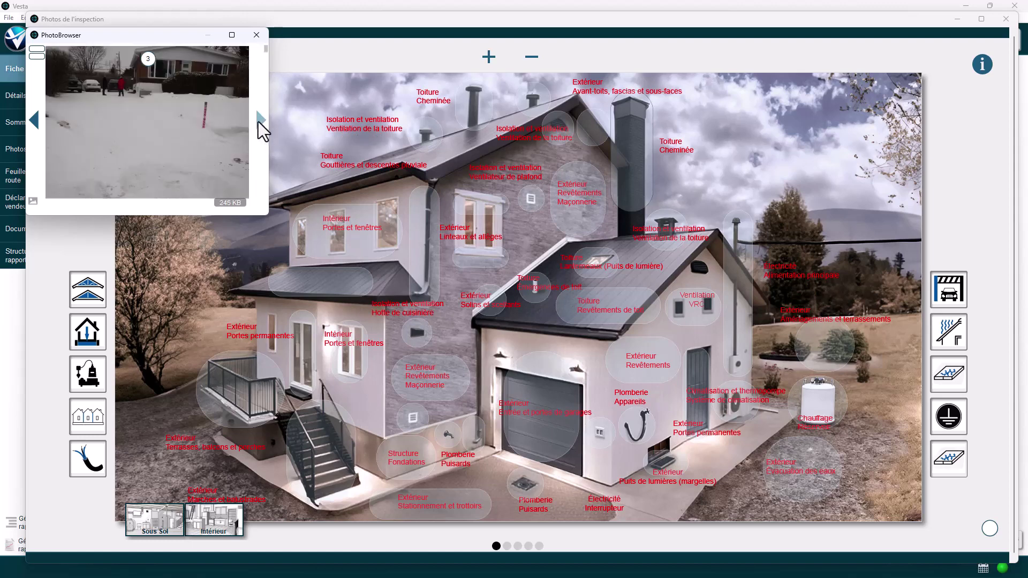
{"action": "left_click", "coordinate": [36, 121]}
{"action": "left_click", "coordinate": [261, 124]}
{"action": "scroll", "coordinate": [197, 127], "scroll_direction": "down", "scroll_amount": 2}
{"action": "scroll", "coordinate": [197, 127], "scroll_direction": "up", "scroll_amount": 2}
{"action": "scroll", "coordinate": [197, 128], "scroll_direction": "up", "scroll_amount": 1}
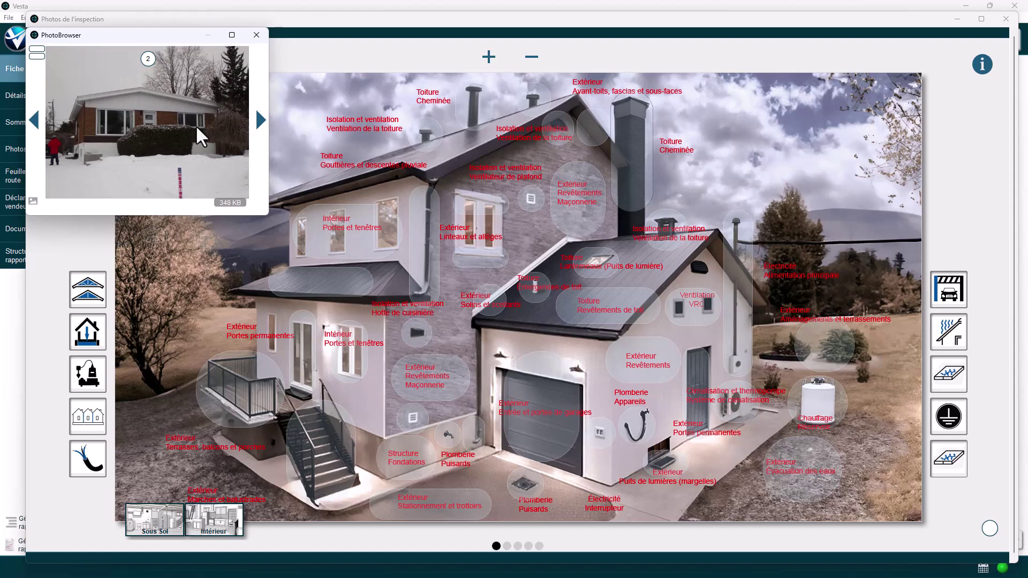
{"action": "scroll", "coordinate": [196, 126], "scroll_direction": "down", "scroll_amount": 3}
{"action": "scroll", "coordinate": [196, 126], "scroll_direction": "up", "scroll_amount": 3}
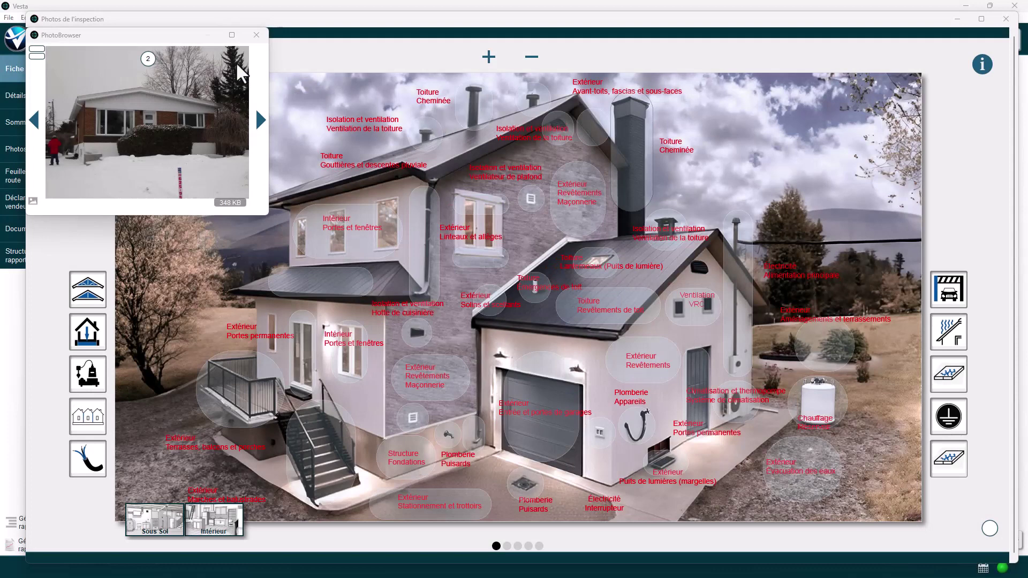
Advance the PhotoBrowser to photo 7, the downspout leading into a pipe in the gravel
{"action": "key", "text": "Right"}
{"action": "key", "text": "Right"}
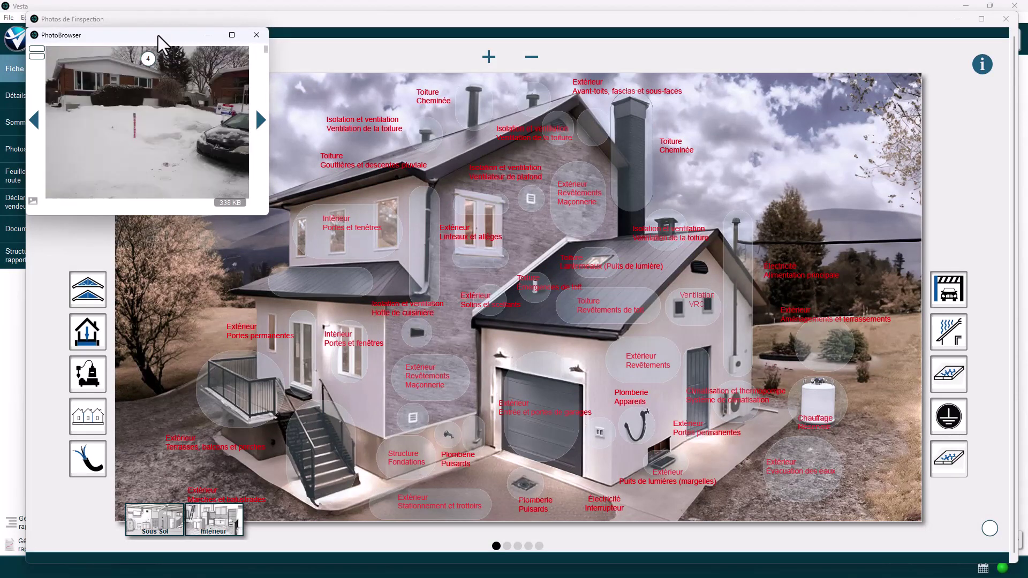
{"action": "key", "text": "Right"}
{"action": "key", "text": "Right"}
{"action": "key", "text": "Right"}
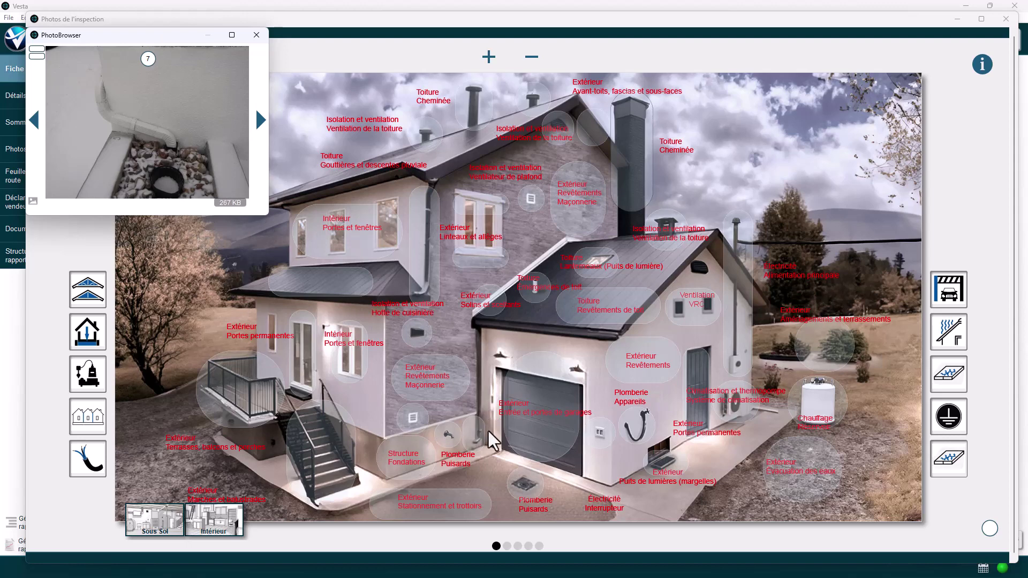
Assign photo 7 to Toiture - Gouttières et descentes pluviales using the downspout area on the house illustration
{"action": "left_click", "coordinate": [499, 453]}
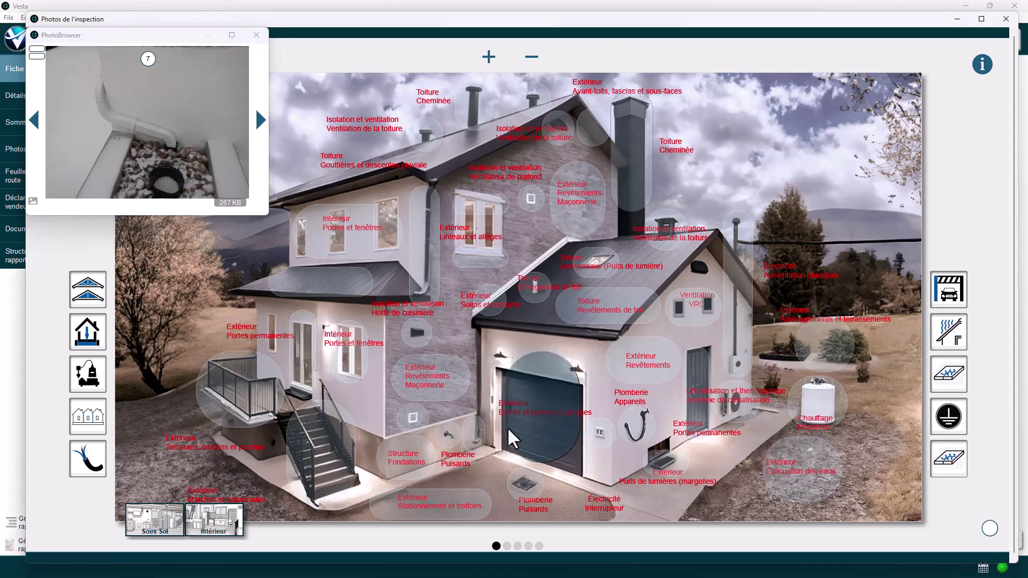
{"action": "left_click", "coordinate": [475, 429]}
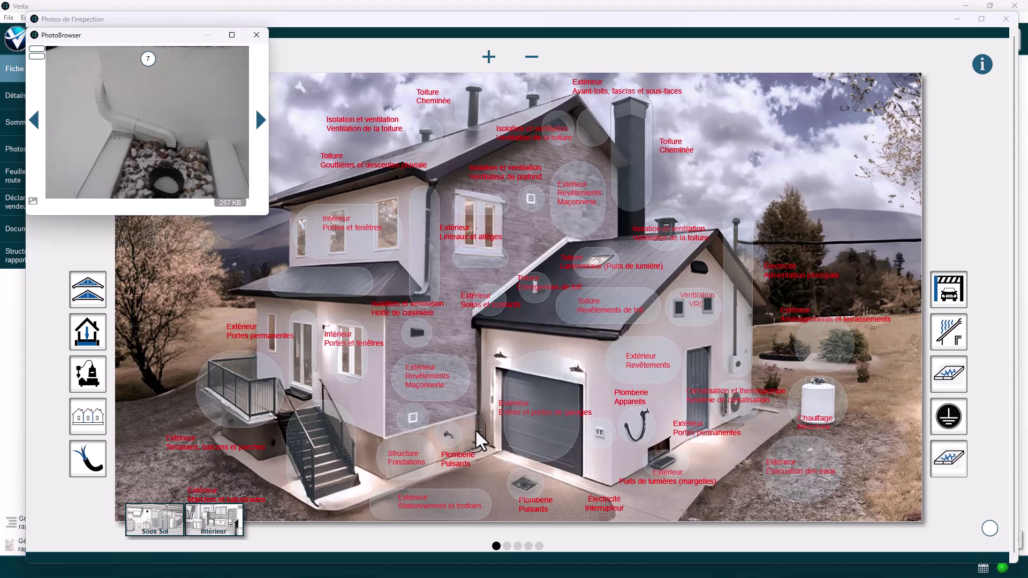
{"action": "left_click", "coordinate": [475, 428]}
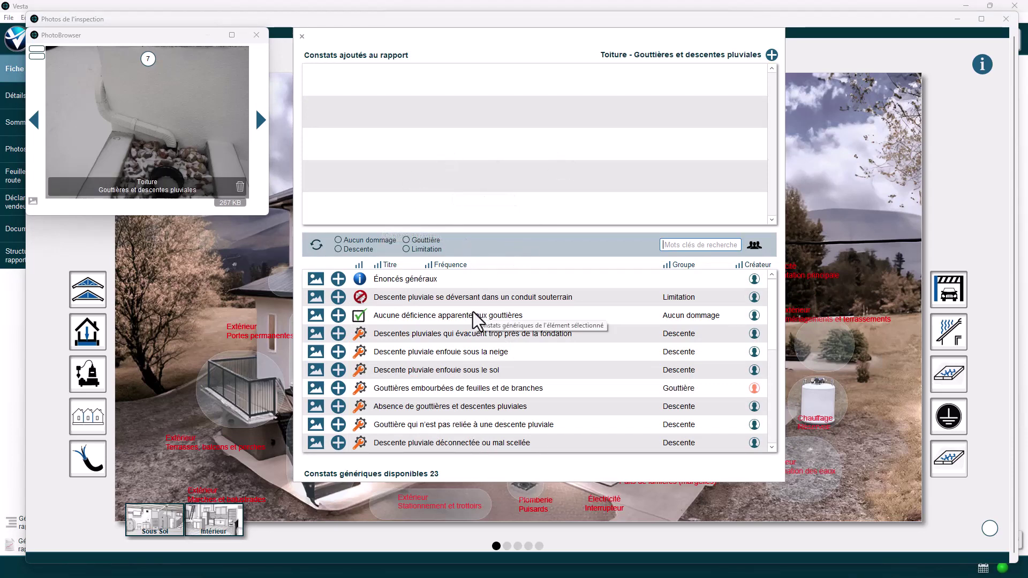
Look through the generic gutter findings and add "Descente pluviale se déversant dans un conduit souterrain" to the report
{"action": "scroll", "coordinate": [473, 313], "scroll_direction": "down", "scroll_amount": 3}
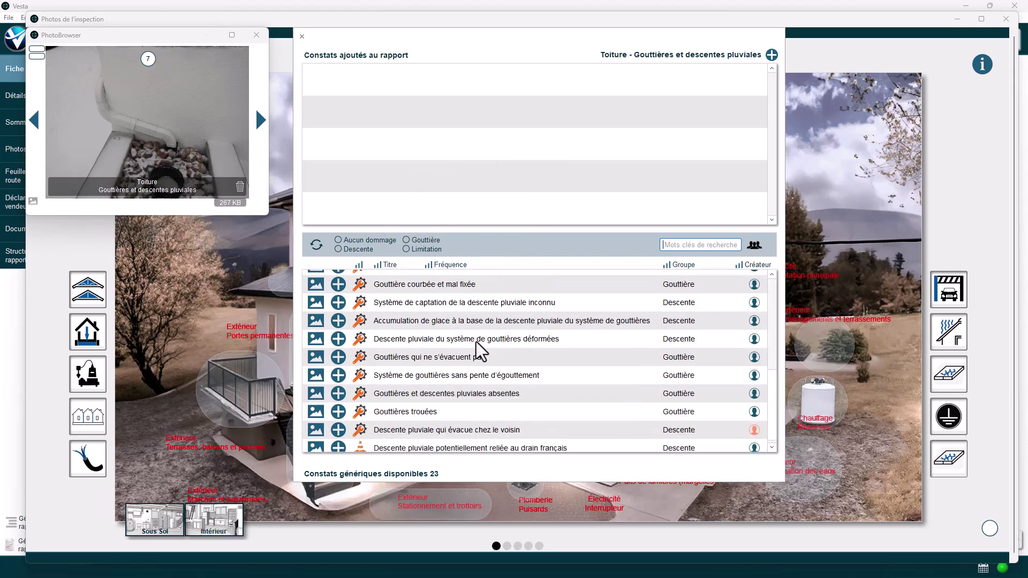
{"action": "scroll", "coordinate": [475, 348], "scroll_direction": "up", "scroll_amount": 4}
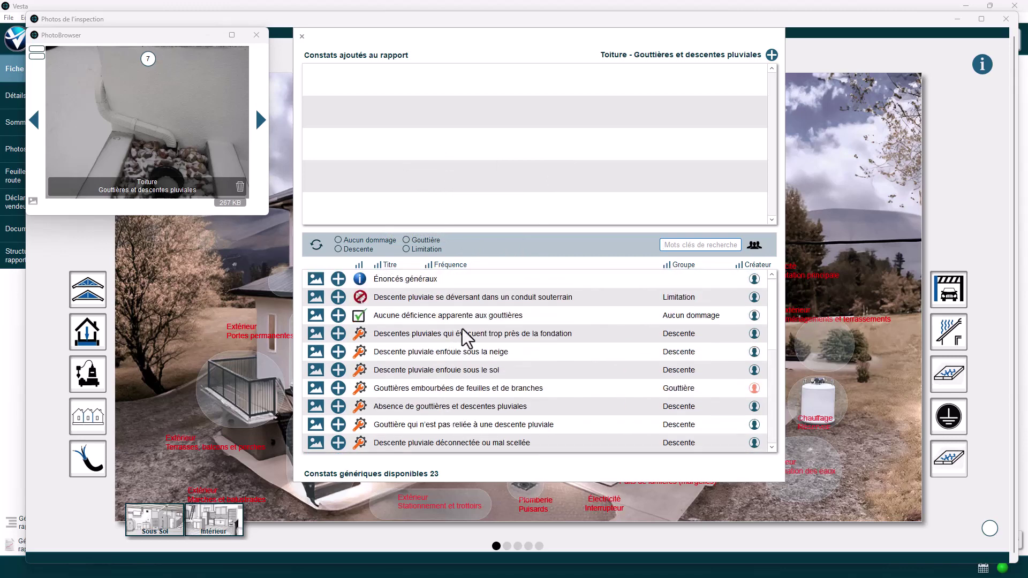
{"action": "scroll", "coordinate": [462, 330], "scroll_direction": "down", "scroll_amount": 3}
{"action": "scroll", "coordinate": [465, 340], "scroll_direction": "down", "scroll_amount": 1}
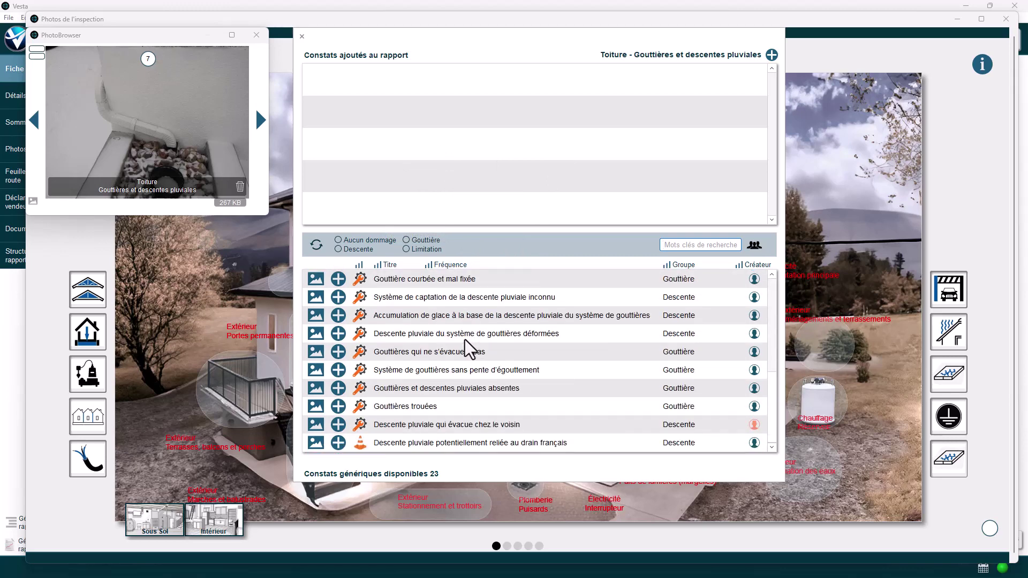
{"action": "scroll", "coordinate": [465, 339], "scroll_direction": "up", "scroll_amount": 3}
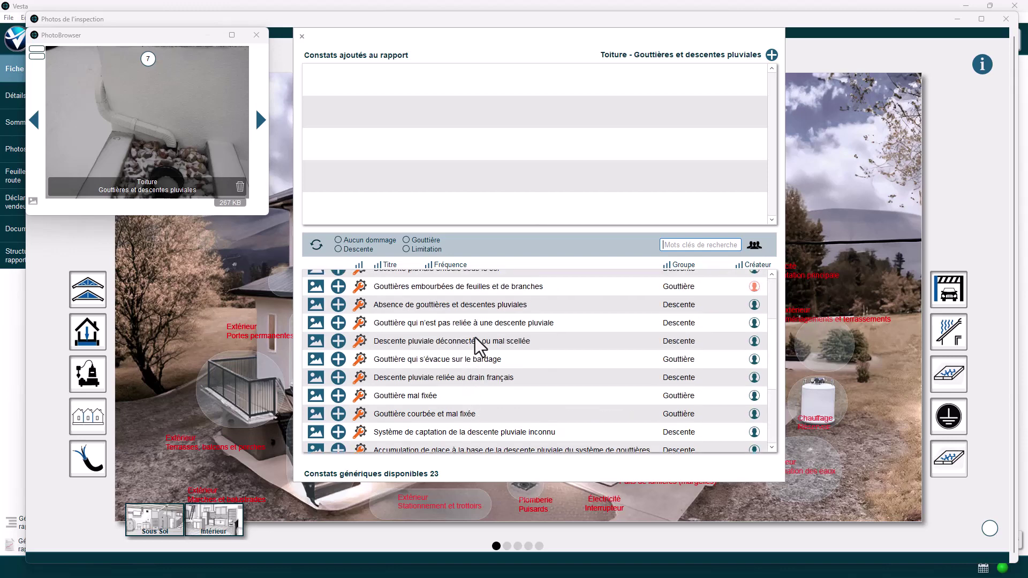
{"action": "mouse_move", "coordinate": [772, 330]}
{"action": "left_mouse_down"}
{"action": "mouse_move", "coordinate": [770, 369]}
{"action": "mouse_move", "coordinate": [765, 301]}
{"action": "mouse_move", "coordinate": [763, 334]}
{"action": "left_mouse_up"}
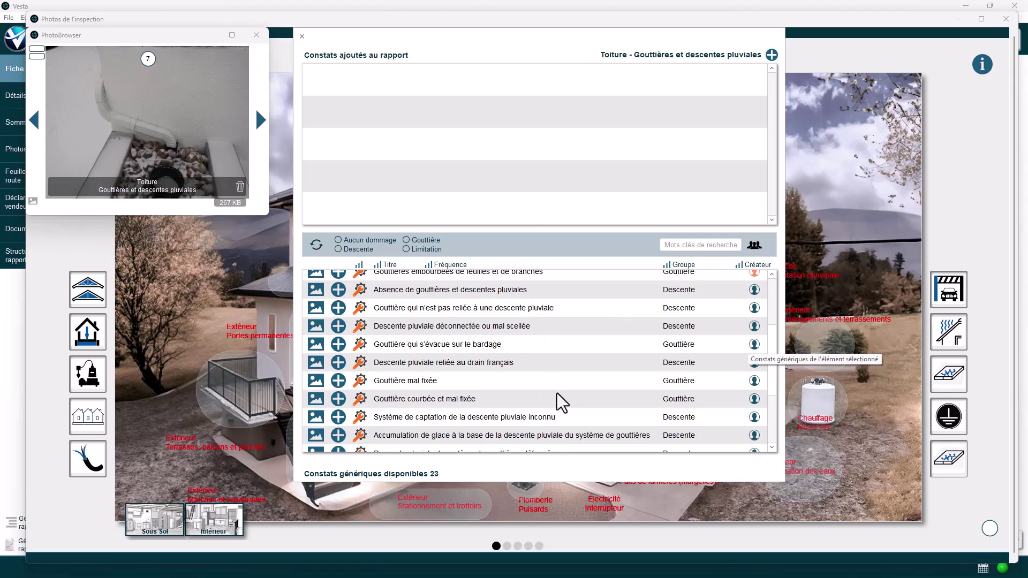
{"action": "left_click_drag", "start_coordinate": [771, 352], "coordinate": [770, 309]}
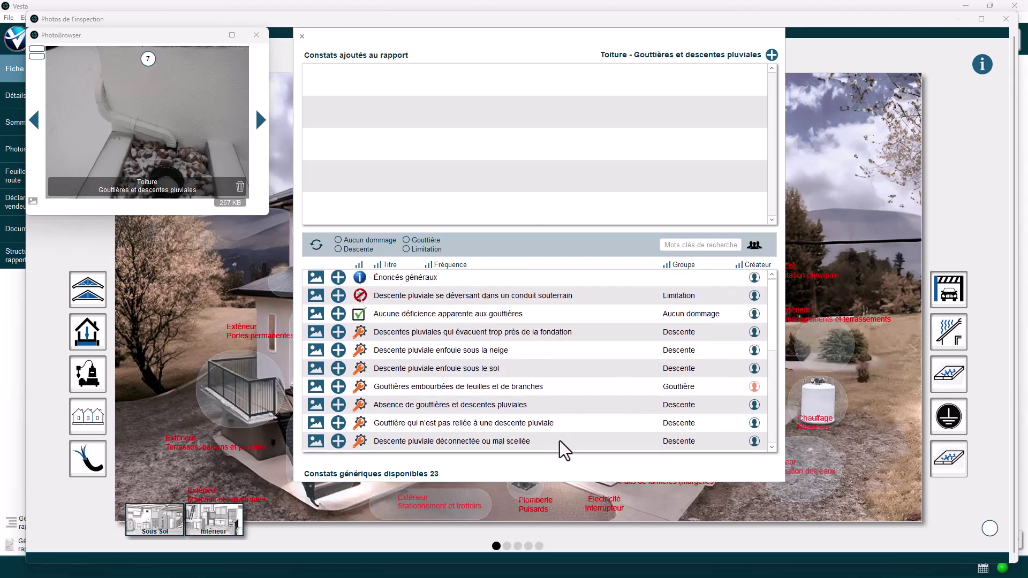
{"action": "left_click", "coordinate": [338, 295]}
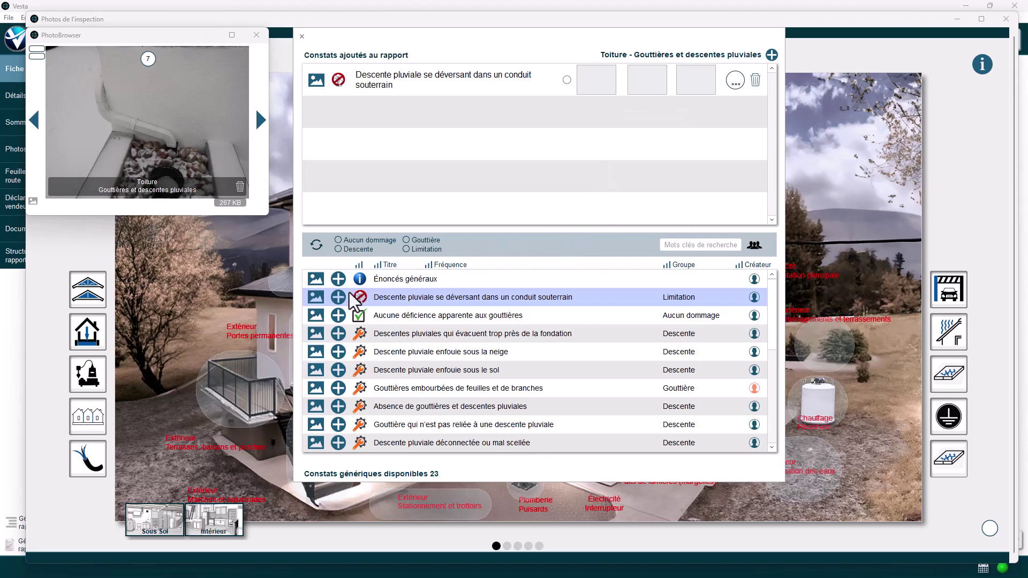
Add "Descente pluviale se déversant dans un conduit souterrain" to the report with photo 7 attached
{"action": "left_click", "coordinate": [316, 297]}
{"action": "left_click_drag", "start_coordinate": [316, 297], "coordinate": [413, 130]}
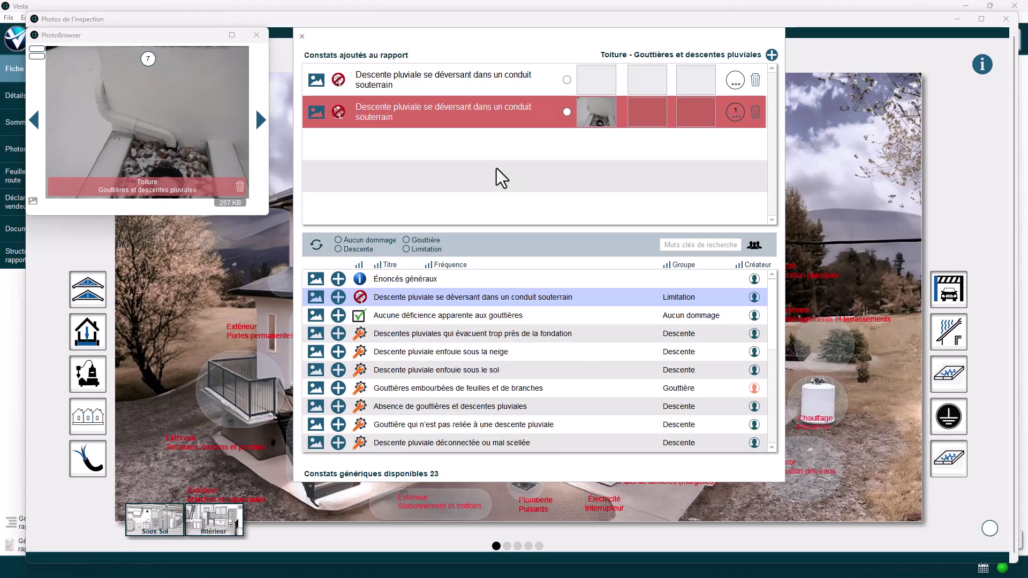
Advance to photo 12, the cracked window sill, and assign it to Extérieur - Linteaux et allèges on the house illustration
{"action": "left_click", "coordinate": [259, 121]}
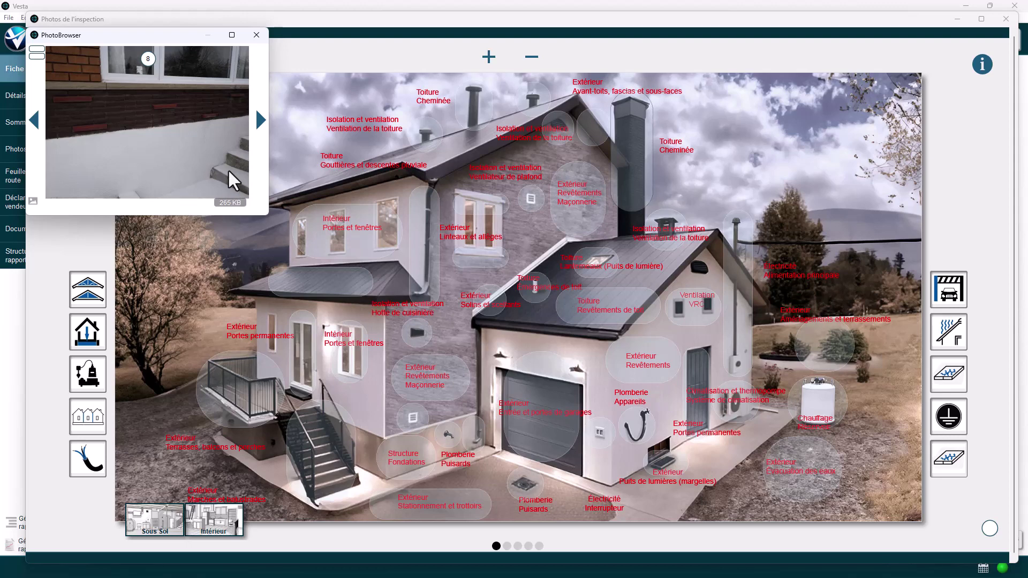
{"action": "scroll", "coordinate": [226, 114], "scroll_direction": "down", "scroll_amount": 2}
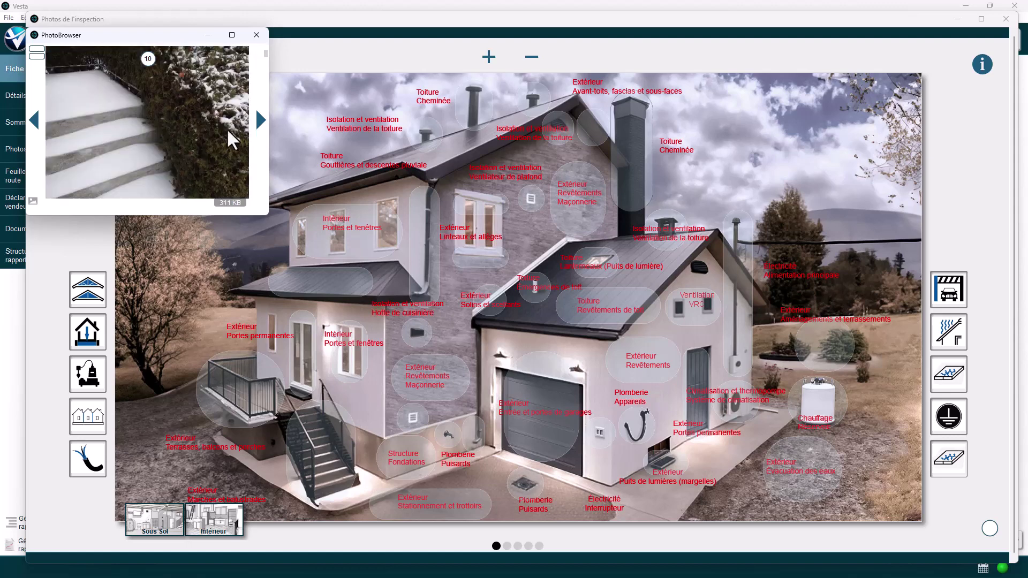
{"action": "scroll", "coordinate": [227, 131], "scroll_direction": "down", "scroll_amount": 2}
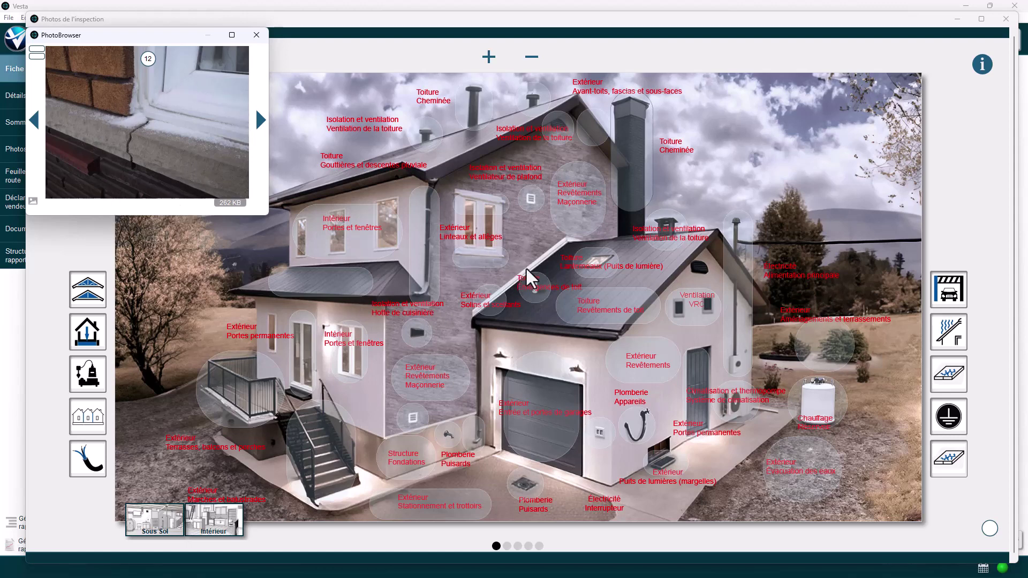
{"action": "left_click", "coordinate": [532, 243]}
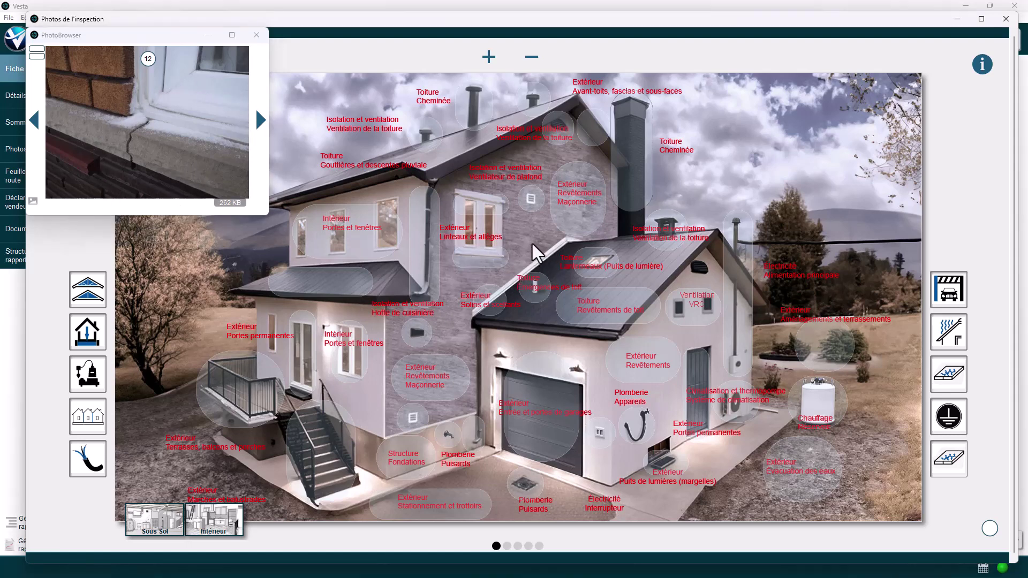
{"action": "left_click", "coordinate": [484, 256]}
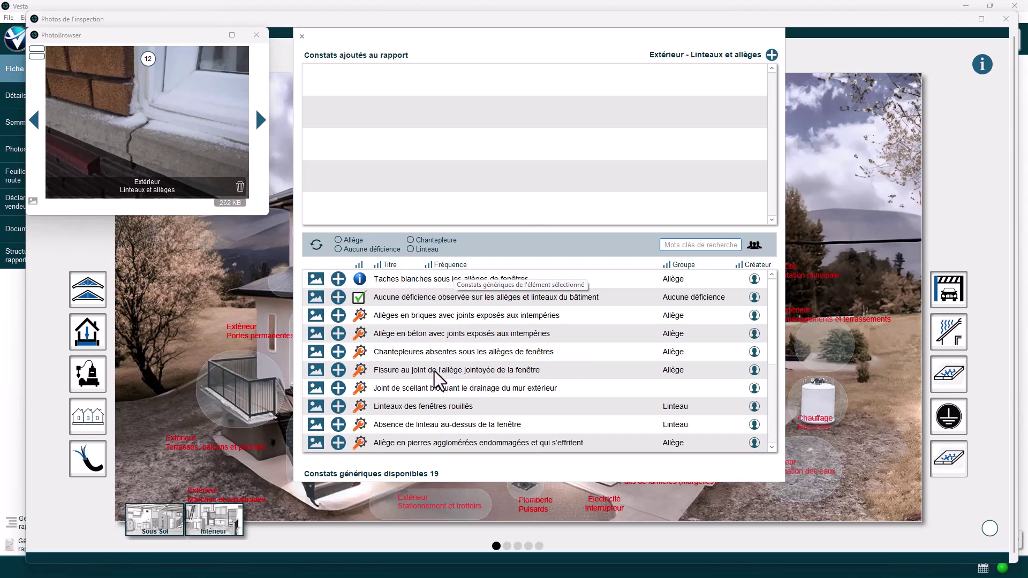
Read the generic text of "Fissure au joint de l'allège jointoyée de la fenêtre" and add that finding to the report with photo 12 attached
{"action": "left_click", "coordinate": [398, 371]}
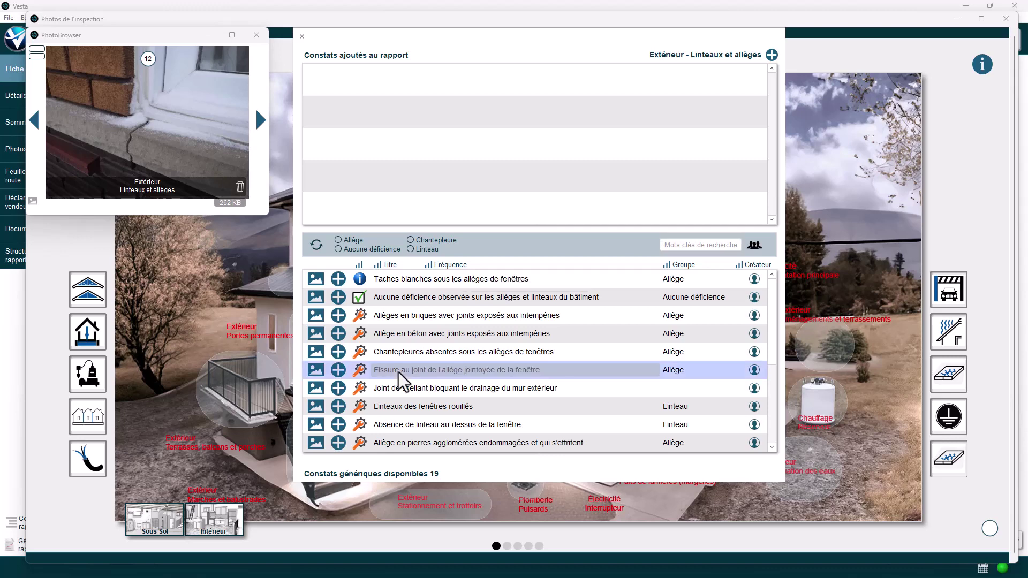
{"action": "double_click", "coordinate": [496, 372]}
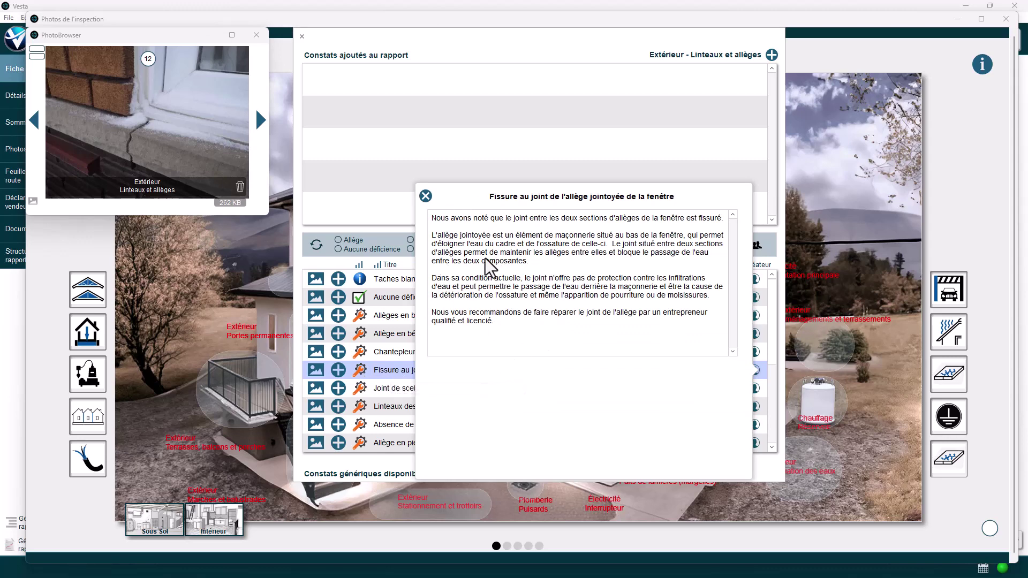
{"action": "left_click", "coordinate": [426, 195]}
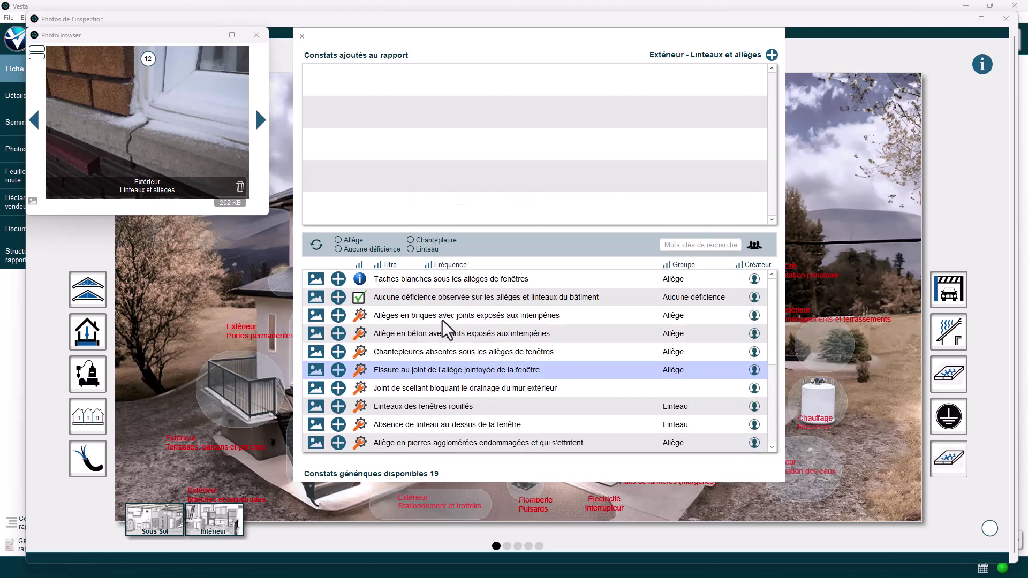
{"action": "left_click", "coordinate": [316, 373]}
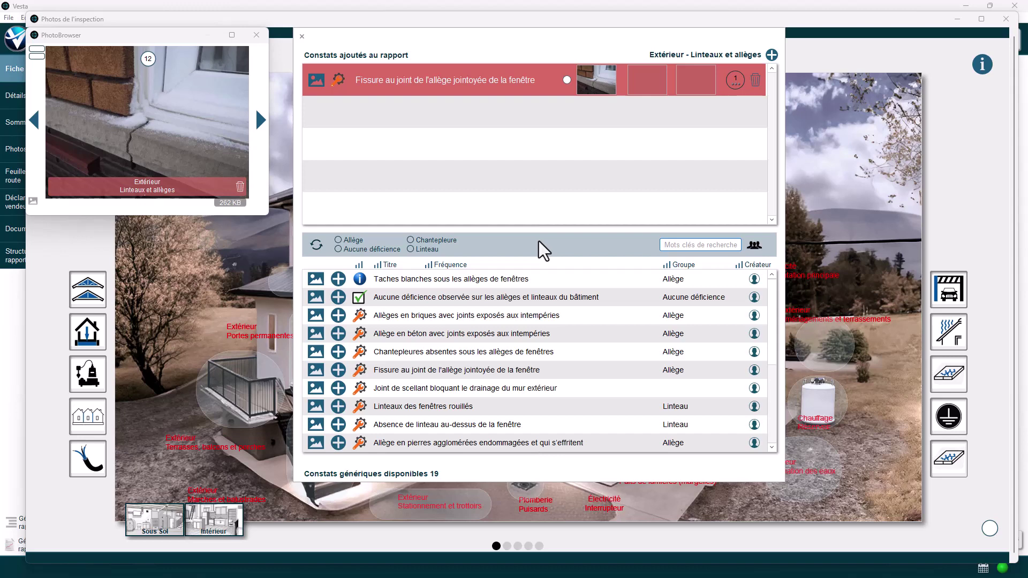
Set the location of photo 12 to Coin gauche de la façade avant du bâtiment and close the findings window
{"action": "left_click", "coordinate": [599, 85], "text": "shift"}
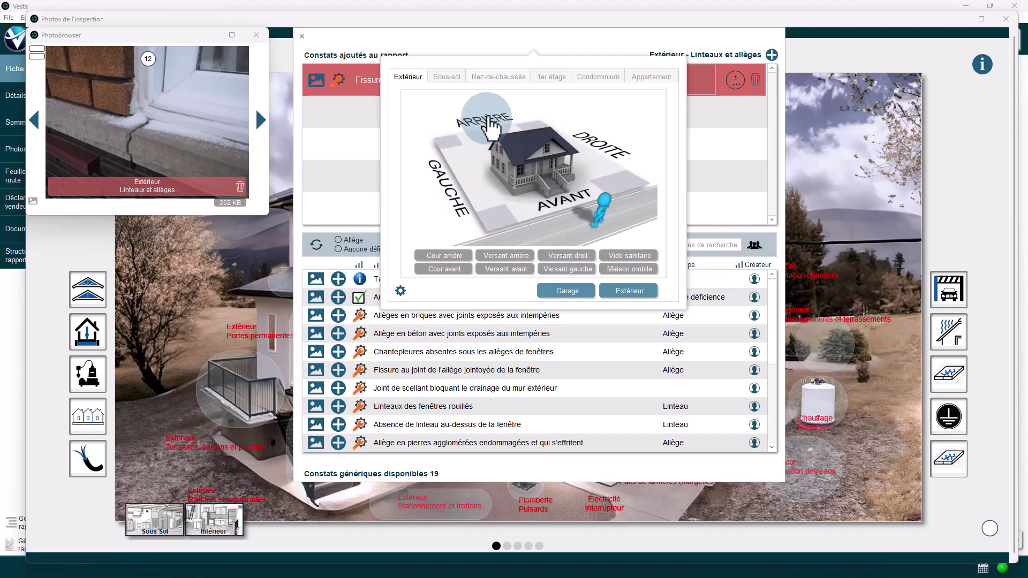
{"action": "left_click", "coordinate": [507, 244]}
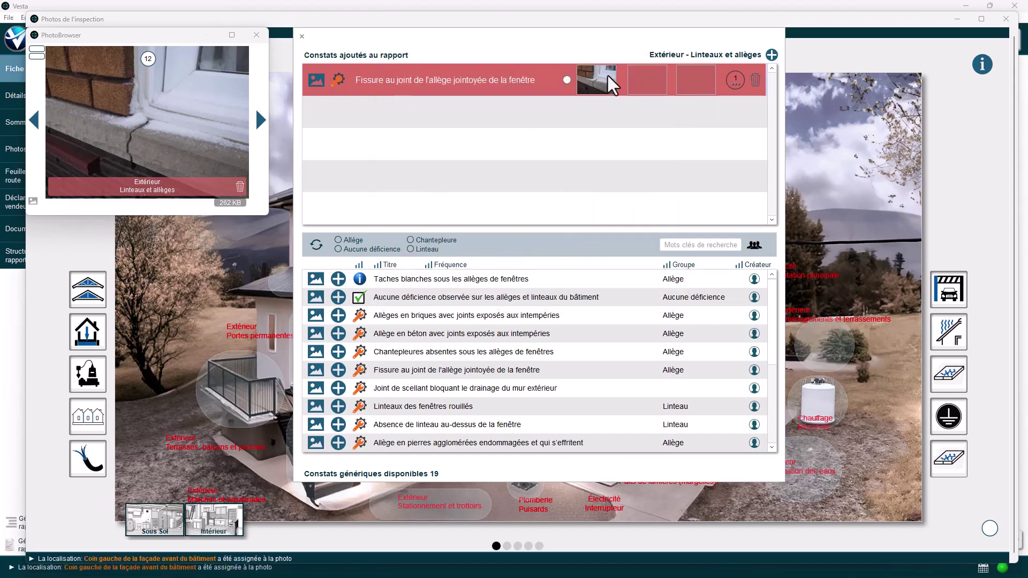
{"action": "left_click", "coordinate": [735, 79]}
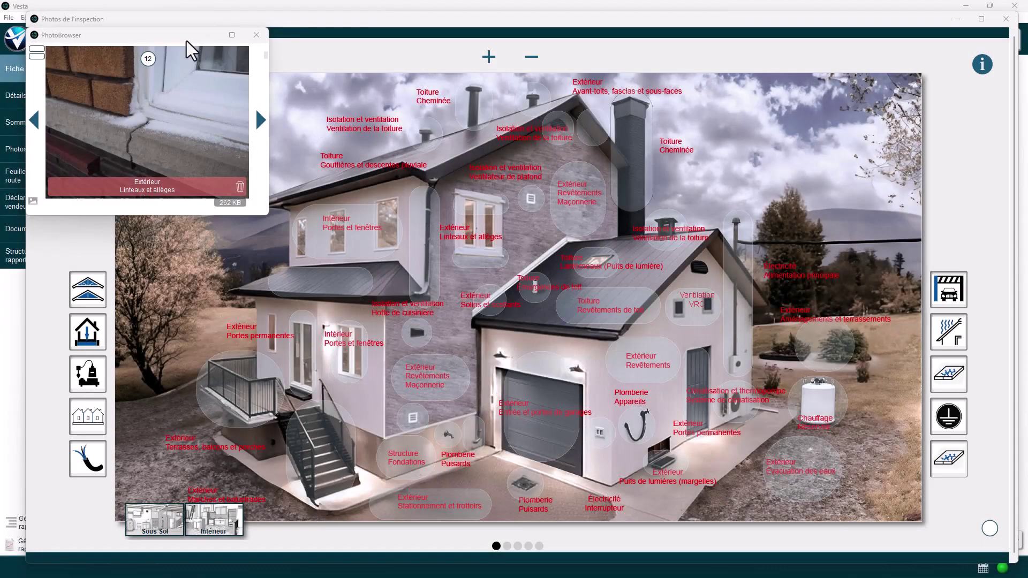
Advance to photo 14, the joint beside the brick, and assign it to Extérieur - Solins et scellants on the house illustration
{"action": "key", "text": "Right"}
{"action": "key", "text": "Right"}
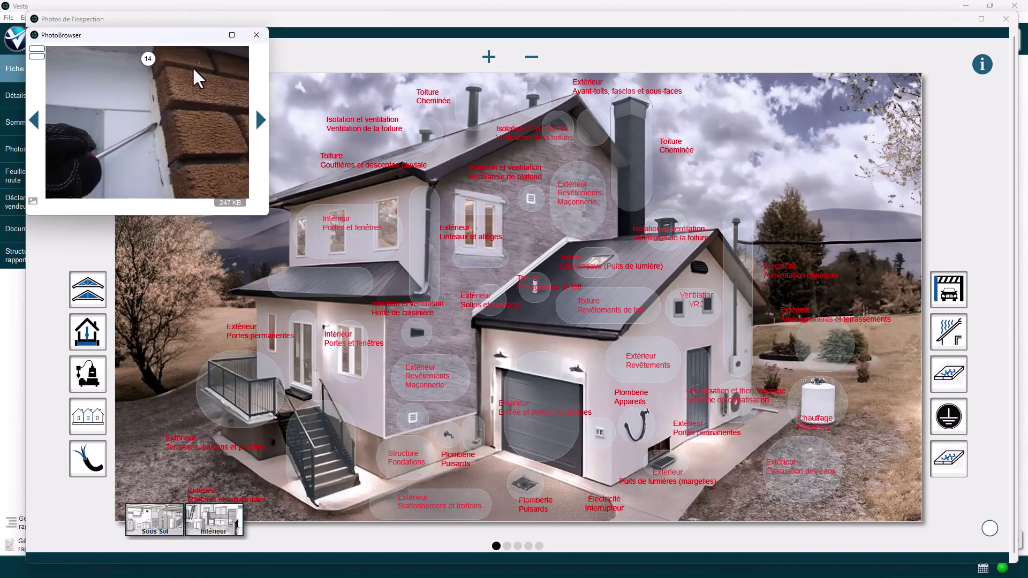
{"action": "left_click", "coordinate": [490, 297]}
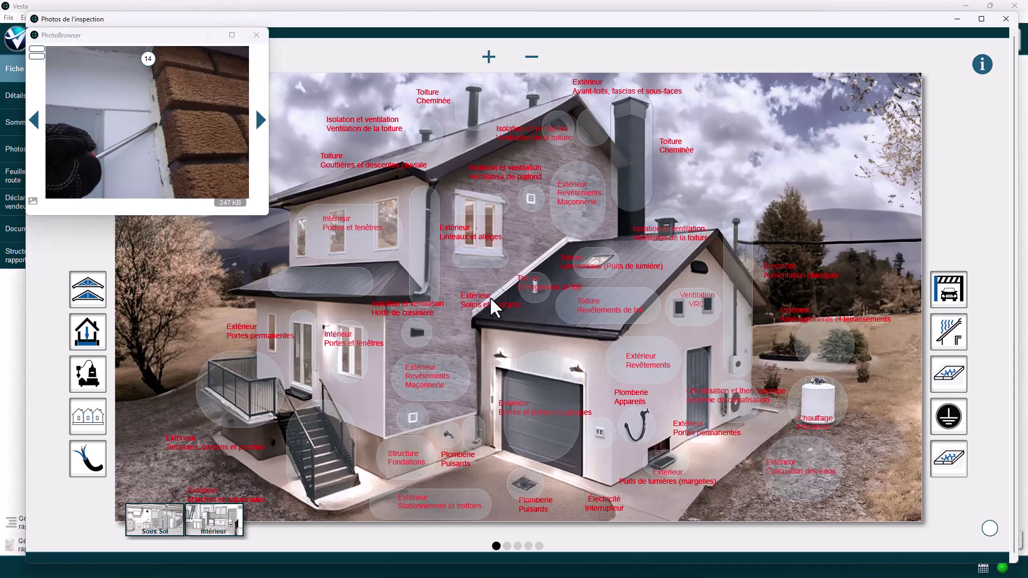
{"action": "left_click", "coordinate": [487, 298]}
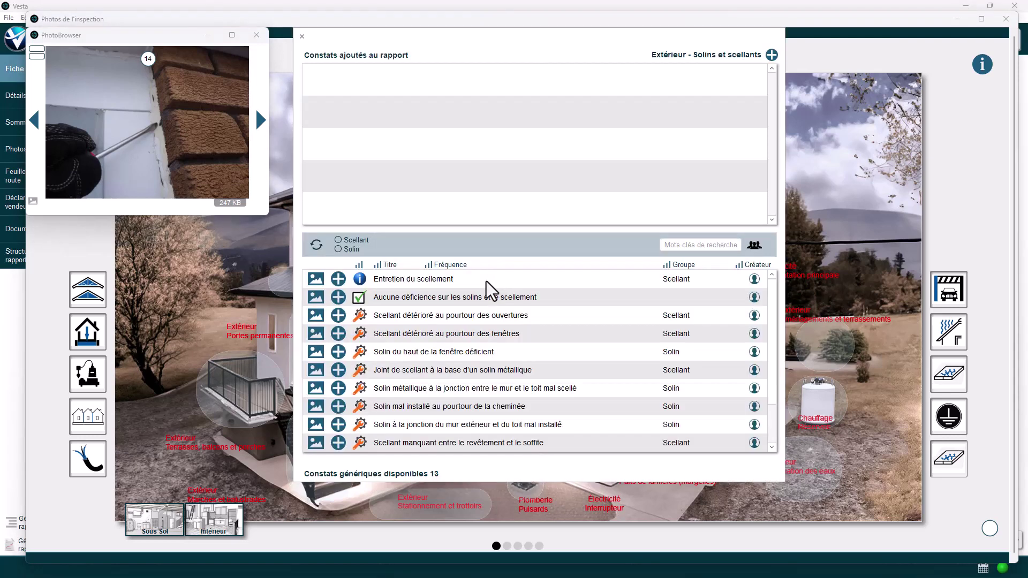
Add "Scellant détérioré au pourtour des ouvertures" to the report with photo 14 attached, and close the findings window
{"action": "left_click", "coordinate": [313, 320]}
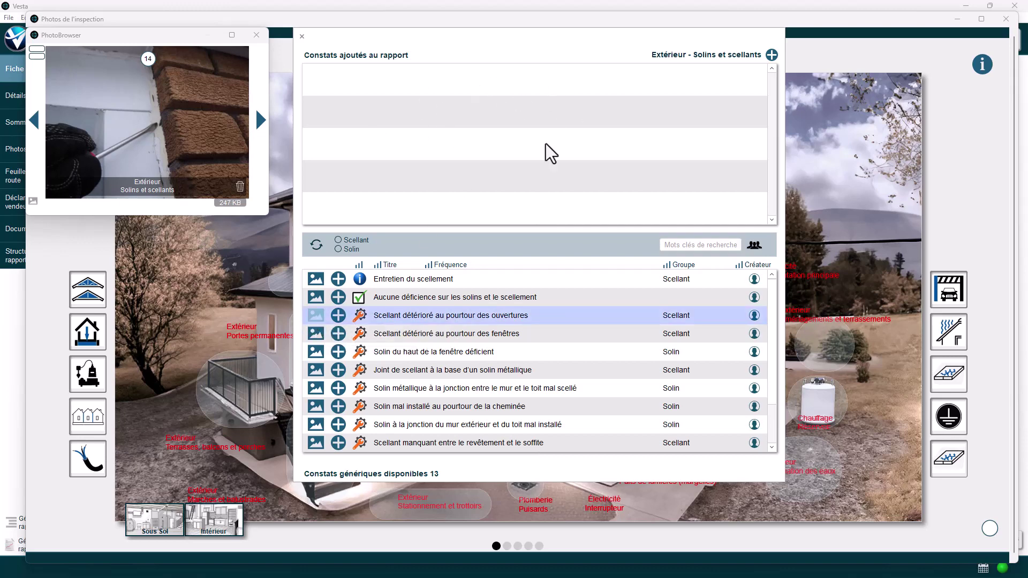
{"action": "left_click_drag", "start_coordinate": [545, 144], "coordinate": [537, 144]}
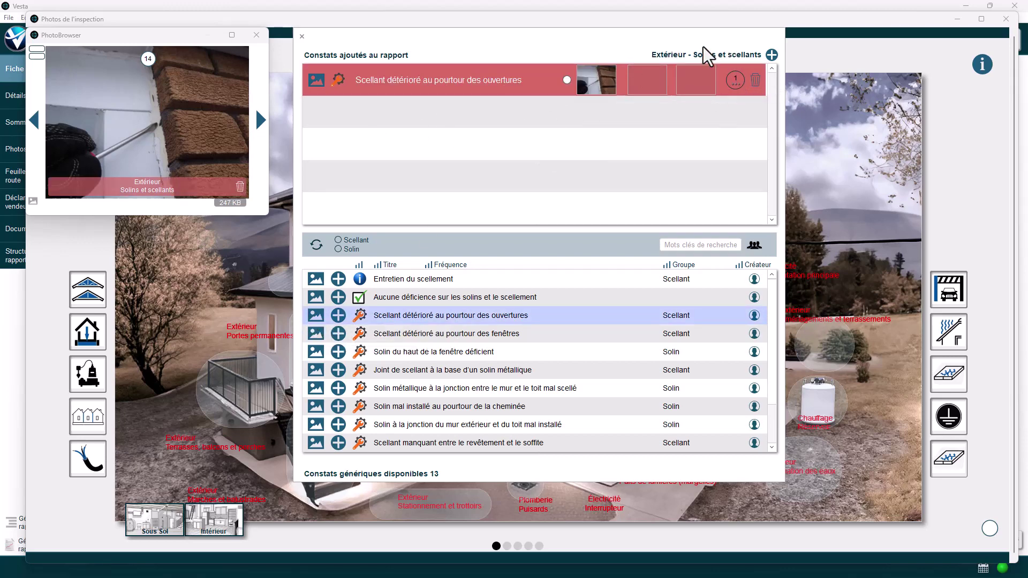
{"action": "key", "text": "Escape"}
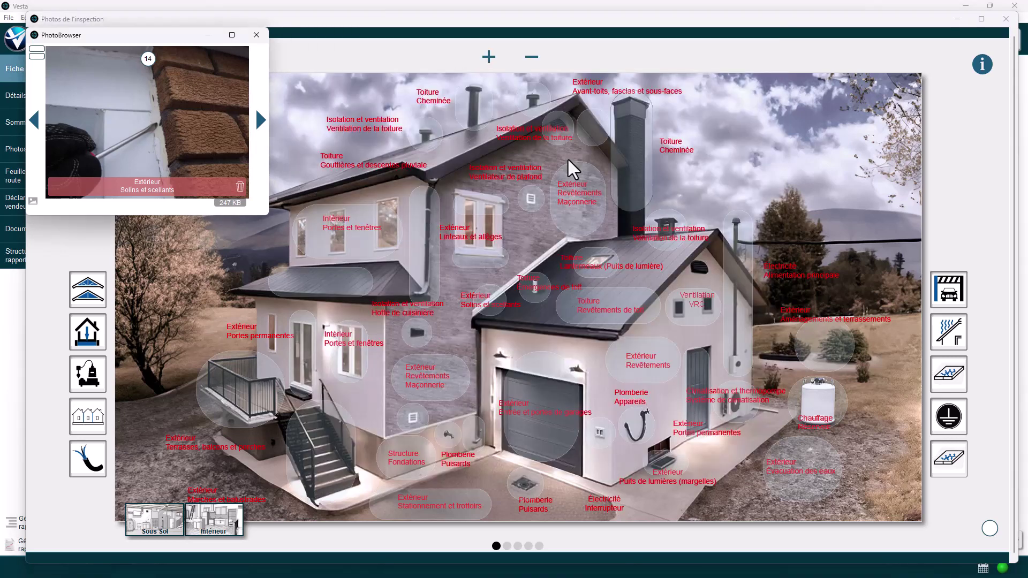
Advance to photo 16, the brick wall under the window, and assign it to Extérieur - Revêtements extérieurs using the masonry area
{"action": "key", "text": "Right"}
{"action": "key", "text": "Right"}
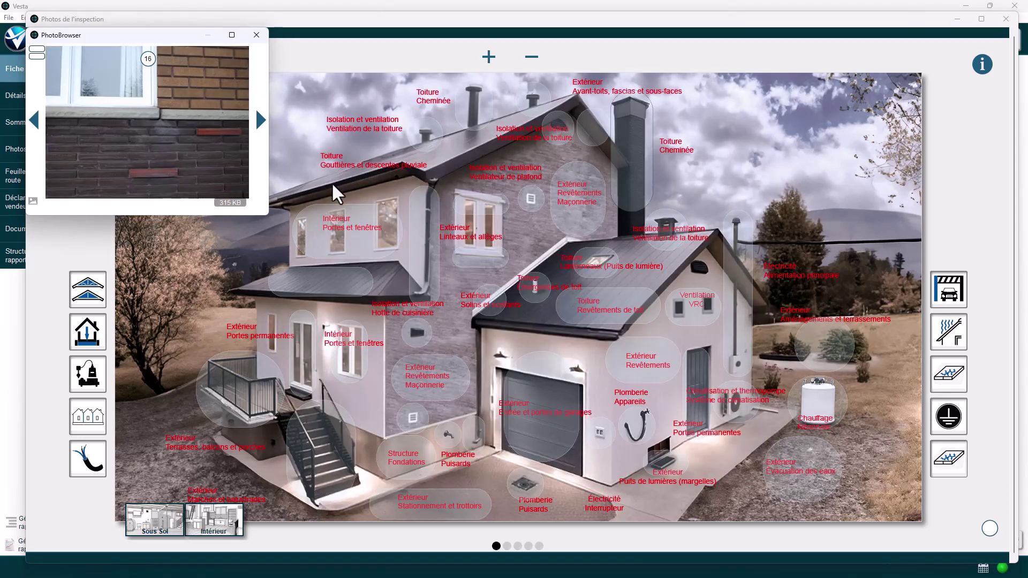
{"action": "left_click", "coordinate": [428, 369]}
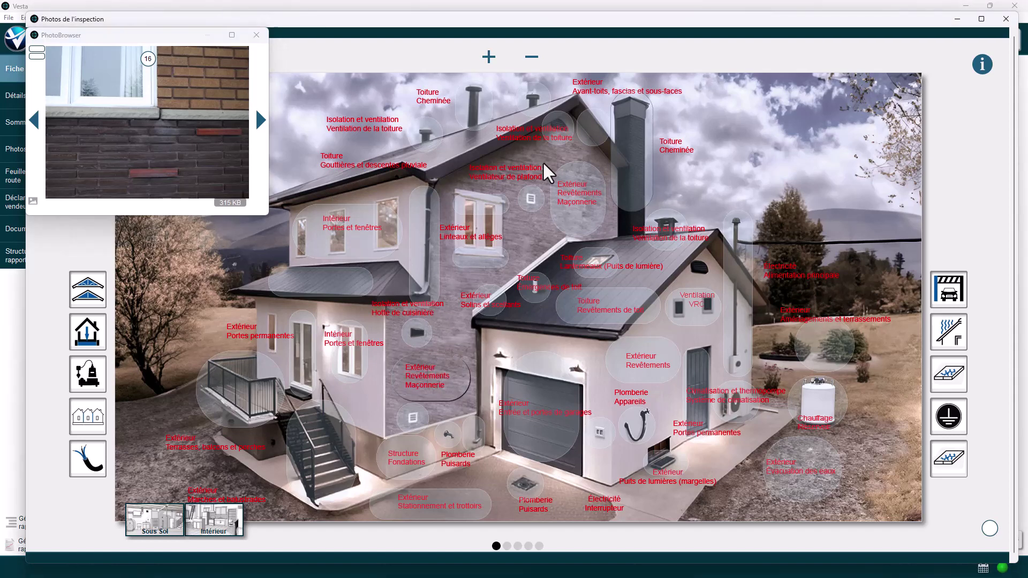
Add the masonry finding "Fissure dans le mortier" with photo 16 attached and set the photo's location to Façade avant du bâtiment
{"action": "scroll", "coordinate": [409, 333], "scroll_direction": "down", "scroll_amount": 3}
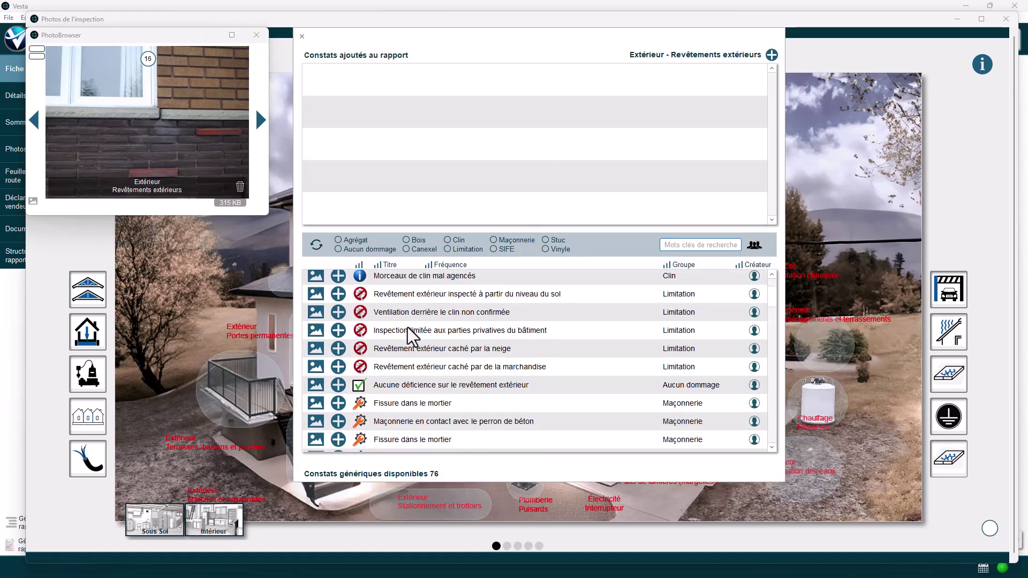
{"action": "left_click", "coordinate": [319, 385]}
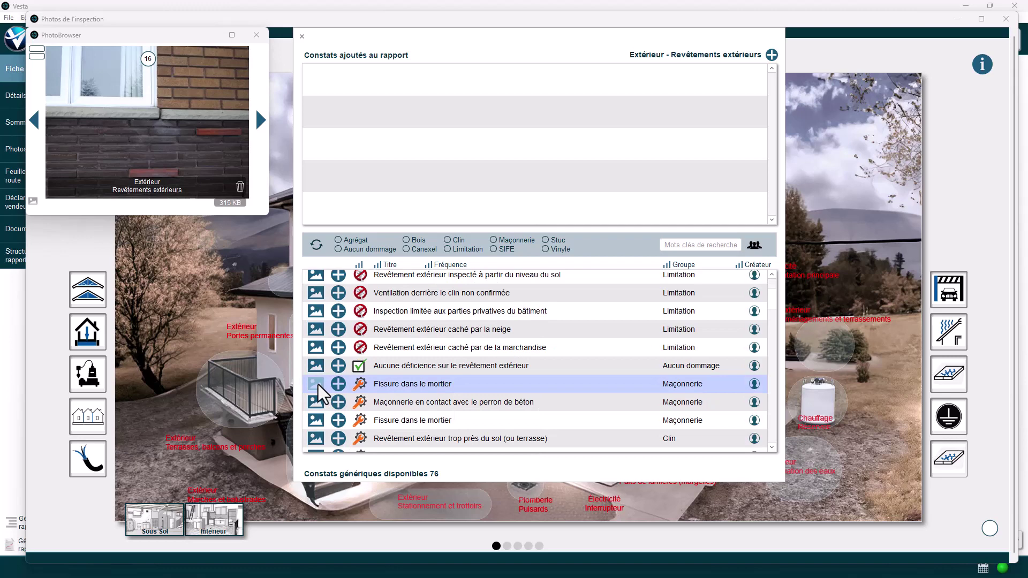
{"action": "left_click", "coordinate": [338, 385]}
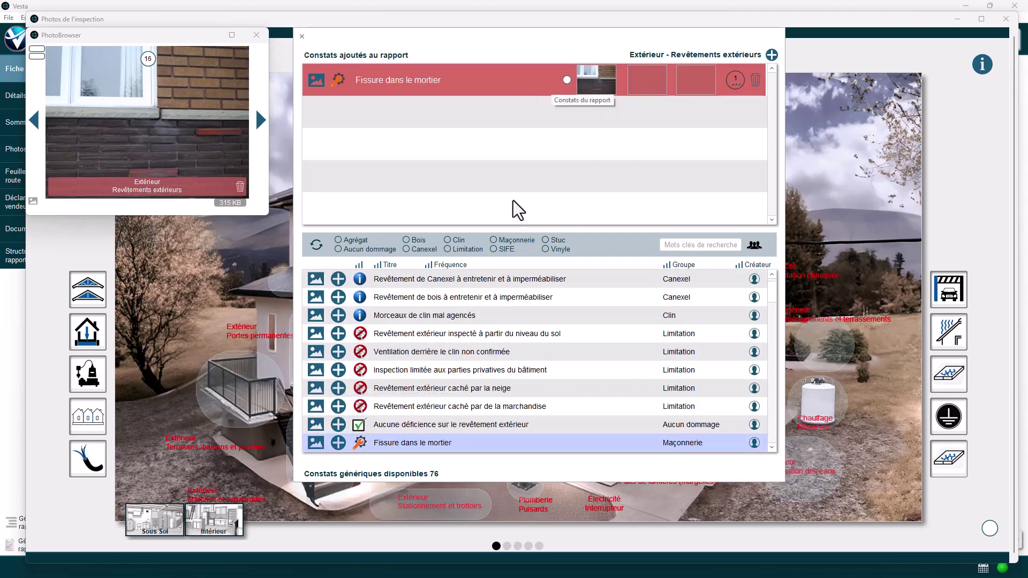
{"action": "left_click", "coordinate": [599, 84], "text": "shift"}
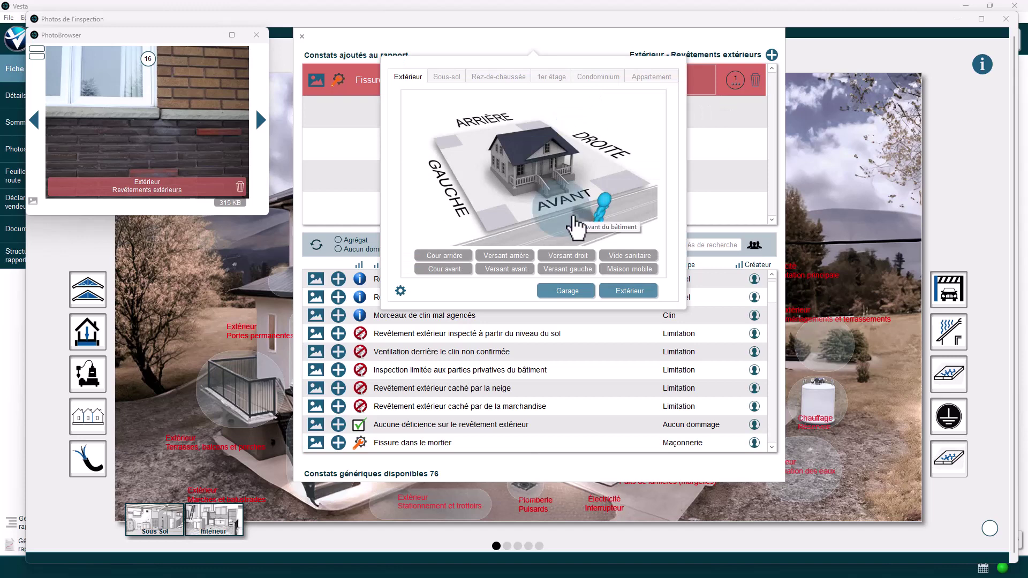
{"action": "left_click", "coordinate": [575, 227]}
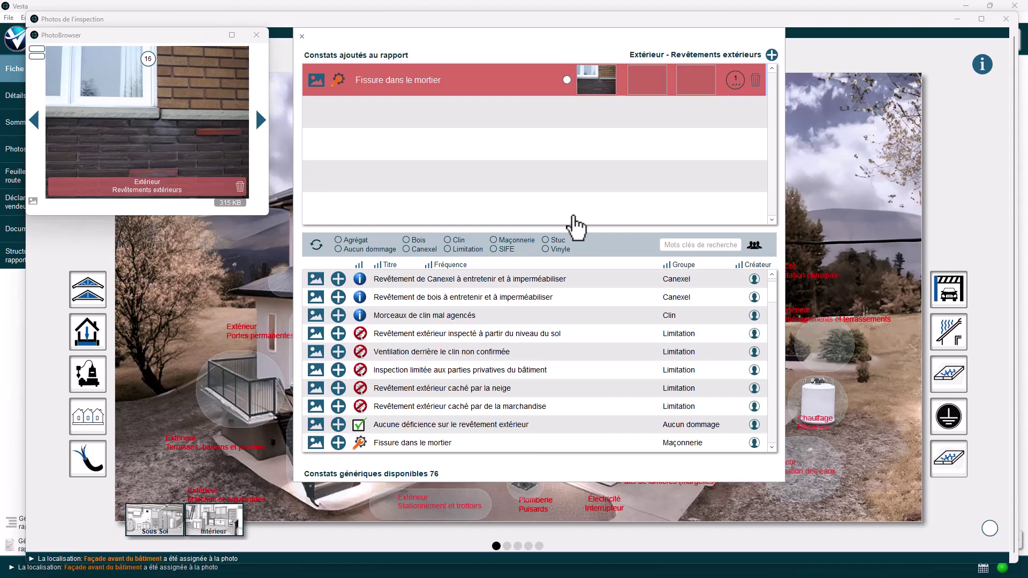
Advance to photo 17, assign it to Extérieur - Revêtements extérieurs and attach it to the report's existing "Fissure dans le mortier" finding
{"action": "key", "text": "Right"}
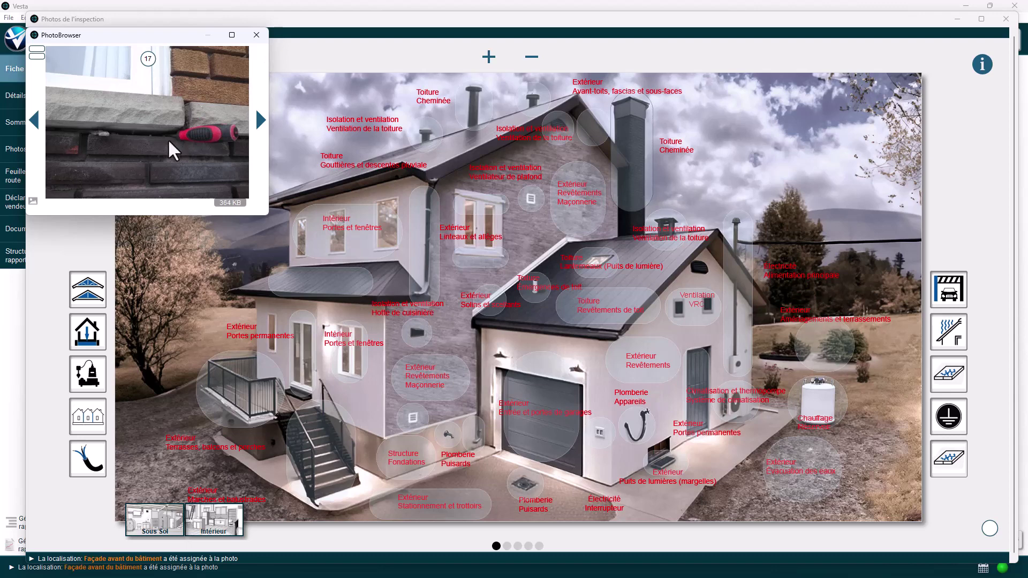
{"action": "left_click", "coordinate": [438, 377]}
{"action": "left_click", "coordinate": [432, 378]}
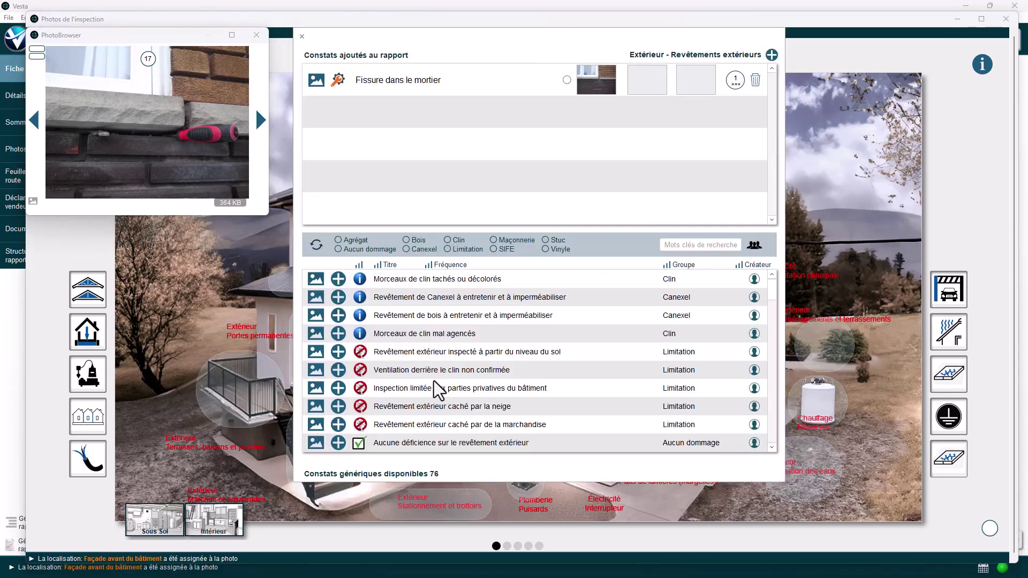
{"action": "left_click", "coordinate": [315, 79]}
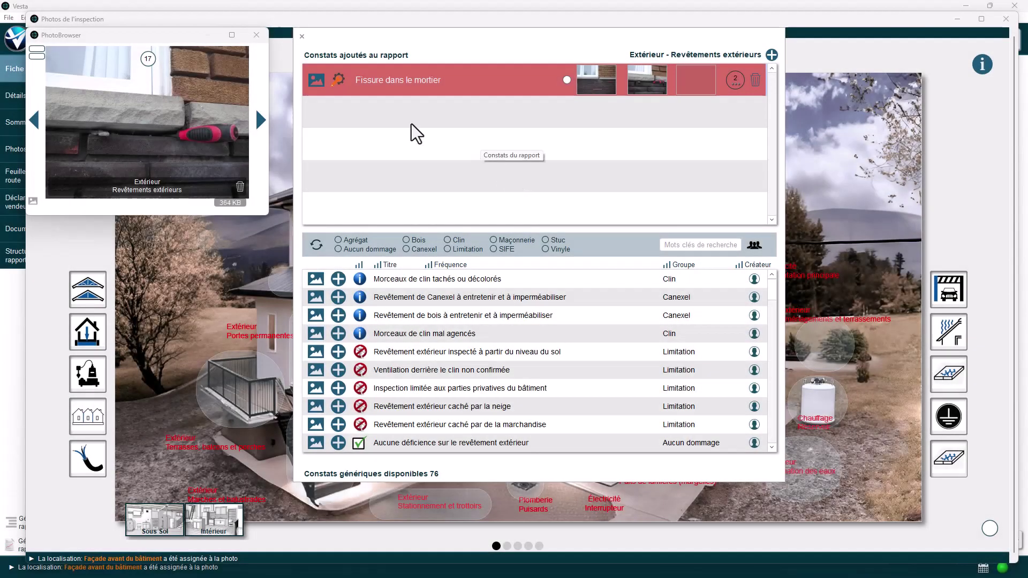
Browse ahead through the inspection photos to photo 89, the exercise room, and switch the house illustration to Sous Sol
{"action": "left_click", "coordinate": [207, 37]}
{"action": "scroll", "coordinate": [245, 96], "scroll_direction": "down", "scroll_amount": 1}
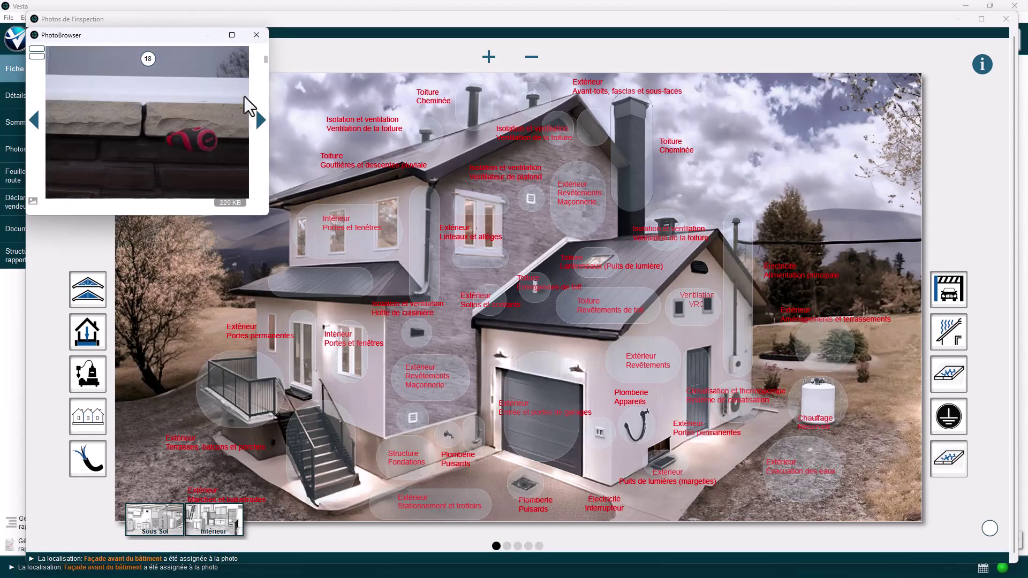
{"action": "scroll", "coordinate": [208, 111], "scroll_direction": "down", "scroll_amount": 5}
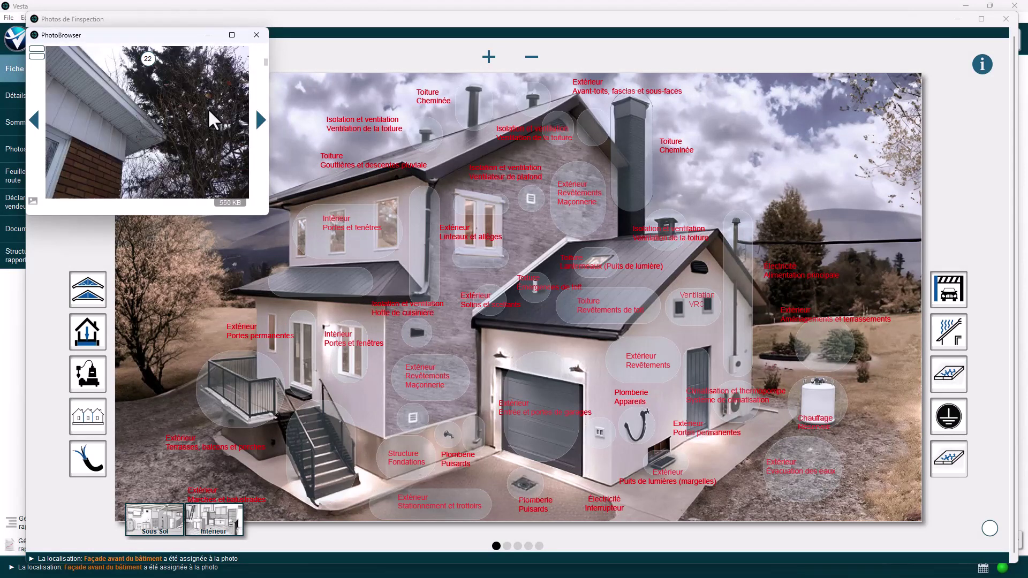
{"action": "scroll", "coordinate": [205, 113], "scroll_direction": "down", "scroll_amount": 2}
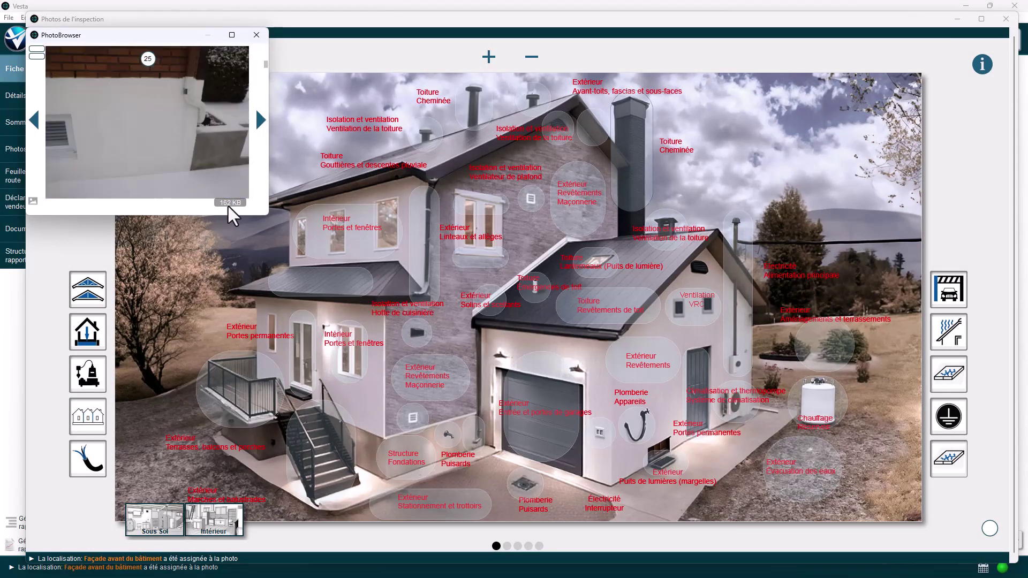
{"action": "scroll", "coordinate": [266, 66], "scroll_direction": "down", "scroll_amount": 1}
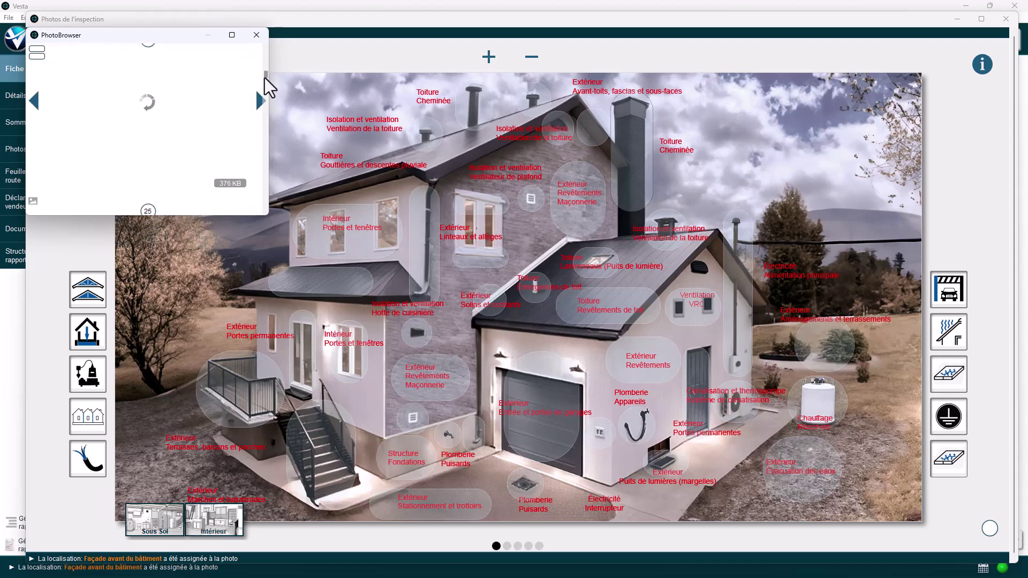
{"action": "left_click_drag", "start_coordinate": [260, 92], "coordinate": [259, 111]}
{"action": "scroll", "coordinate": [153, 92], "scroll_direction": "down", "scroll_amount": 1}
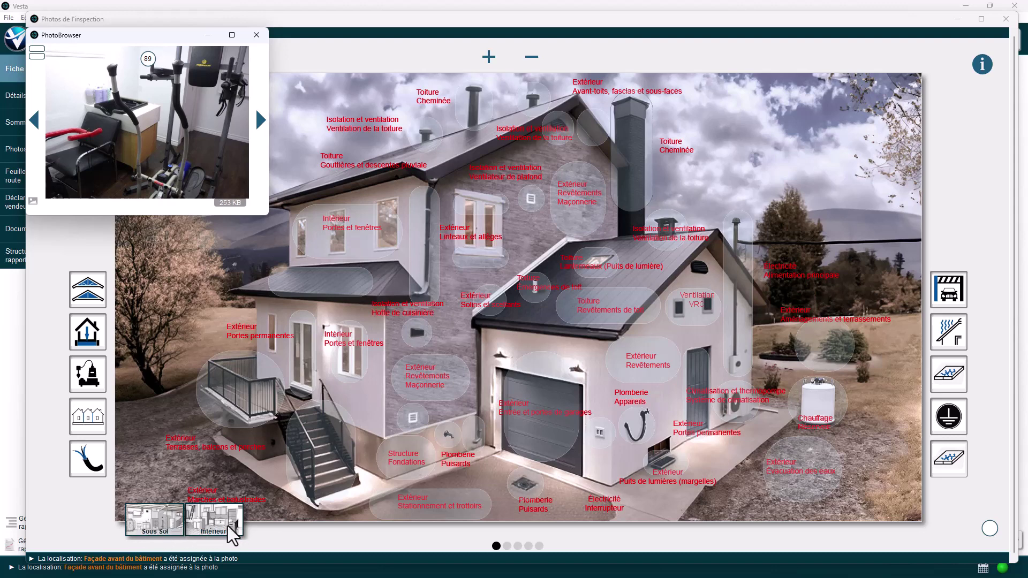
{"action": "left_click", "coordinate": [153, 524]}
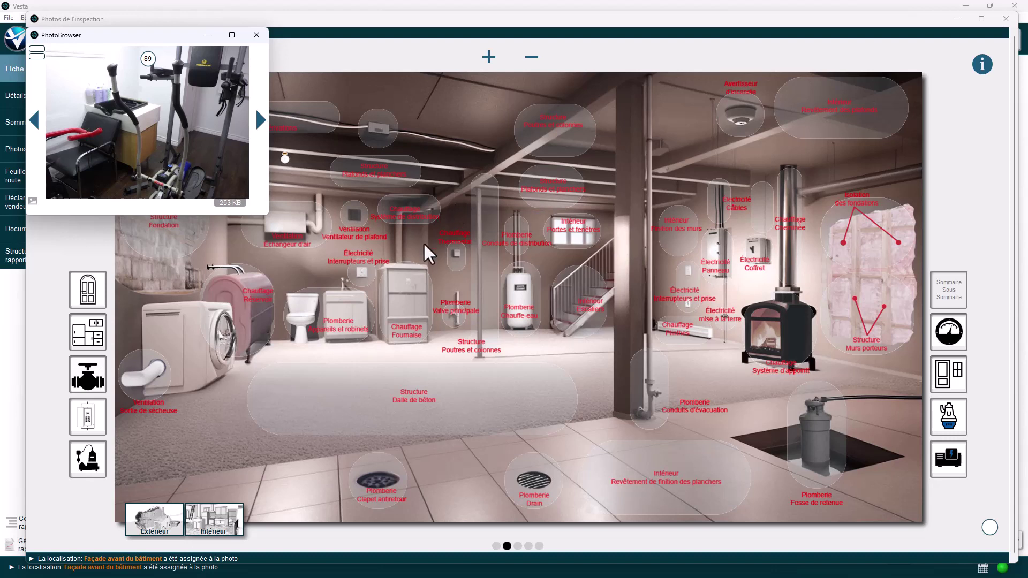
Browse ahead through the inspection photos from photo 89 to photo 98
{"action": "scroll", "coordinate": [268, 204], "scroll_direction": "down", "scroll_amount": 1}
{"action": "scroll", "coordinate": [172, 146], "scroll_direction": "down", "scroll_amount": 1}
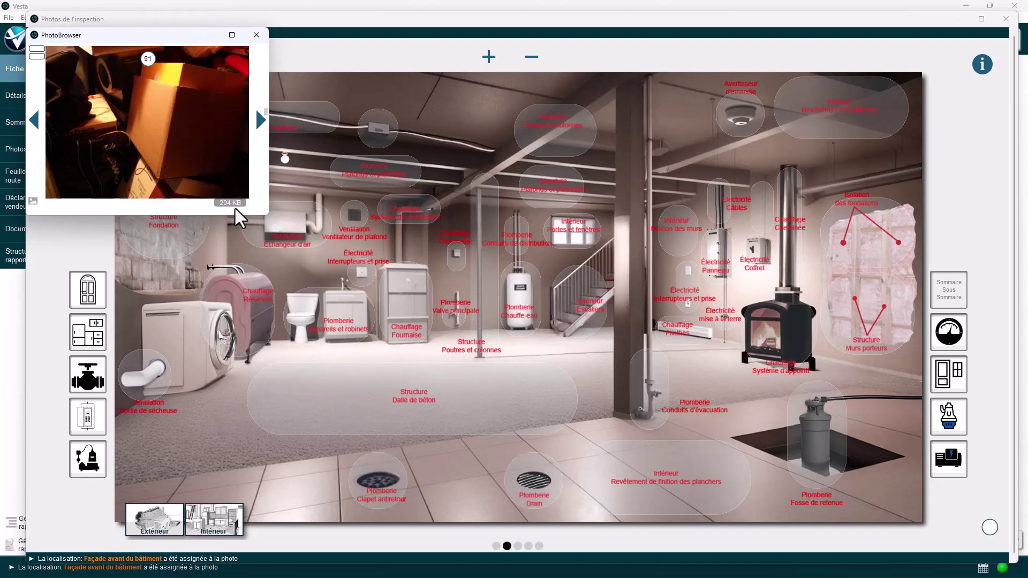
{"action": "scroll", "coordinate": [210, 130], "scroll_direction": "down", "scroll_amount": 1}
{"action": "scroll", "coordinate": [191, 178], "scroll_direction": "down", "scroll_amount": 1}
{"action": "scroll", "coordinate": [230, 207], "scroll_direction": "down", "scroll_amount": 1}
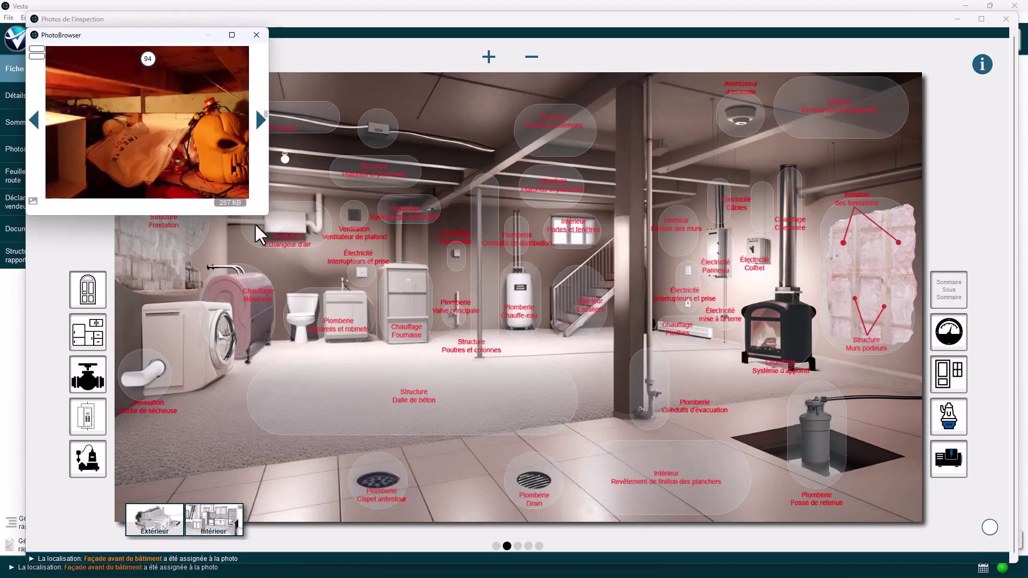
{"action": "scroll", "coordinate": [220, 195], "scroll_direction": "down", "scroll_amount": 1}
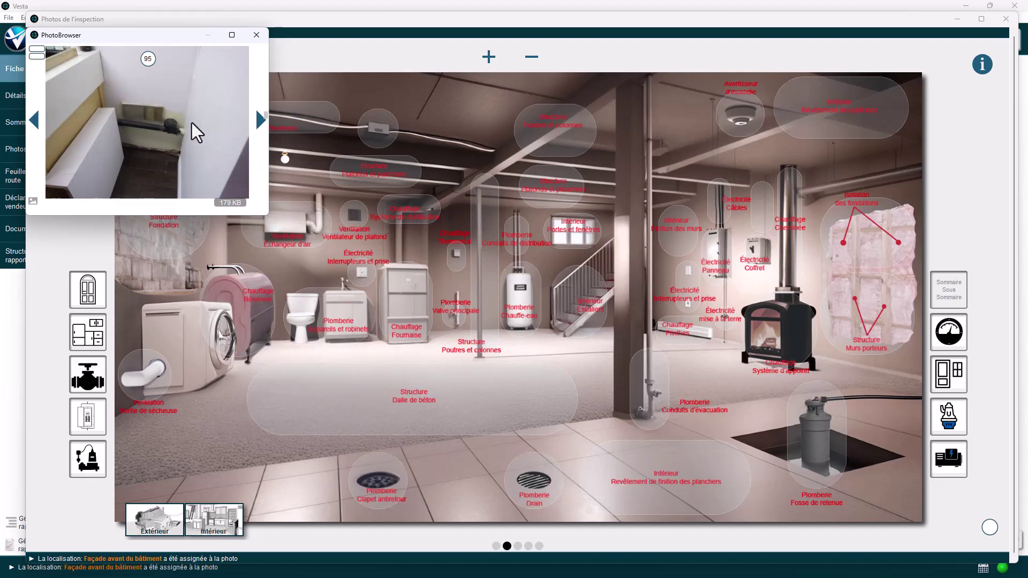
{"action": "scroll", "coordinate": [180, 142], "scroll_direction": "down", "scroll_amount": 1}
{"action": "scroll", "coordinate": [173, 149], "scroll_direction": "down", "scroll_amount": 1}
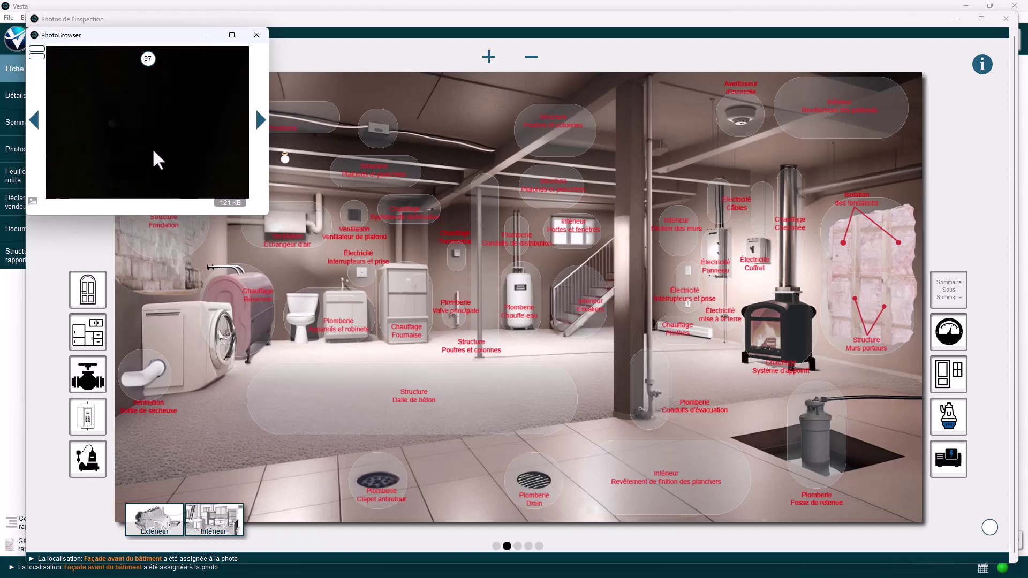
{"action": "scroll", "coordinate": [174, 176], "scroll_direction": "down", "scroll_amount": 1}
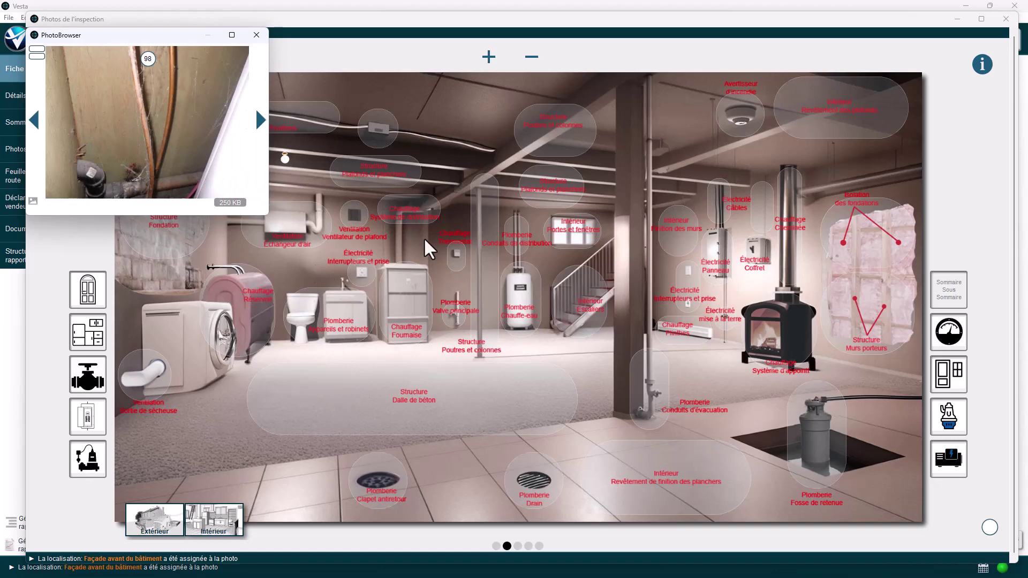
Switch the house illustration to Intérieur, advance to photo 100 and assign it to Chauffage - Générateur de chaleur using the stove area
{"action": "left_click", "coordinate": [220, 522]}
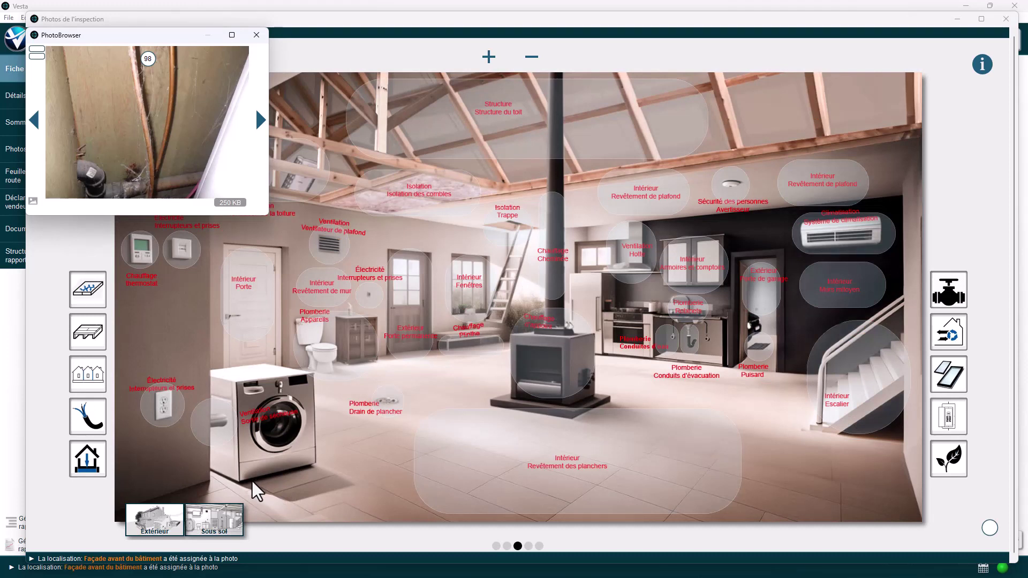
{"action": "key", "text": "Right"}
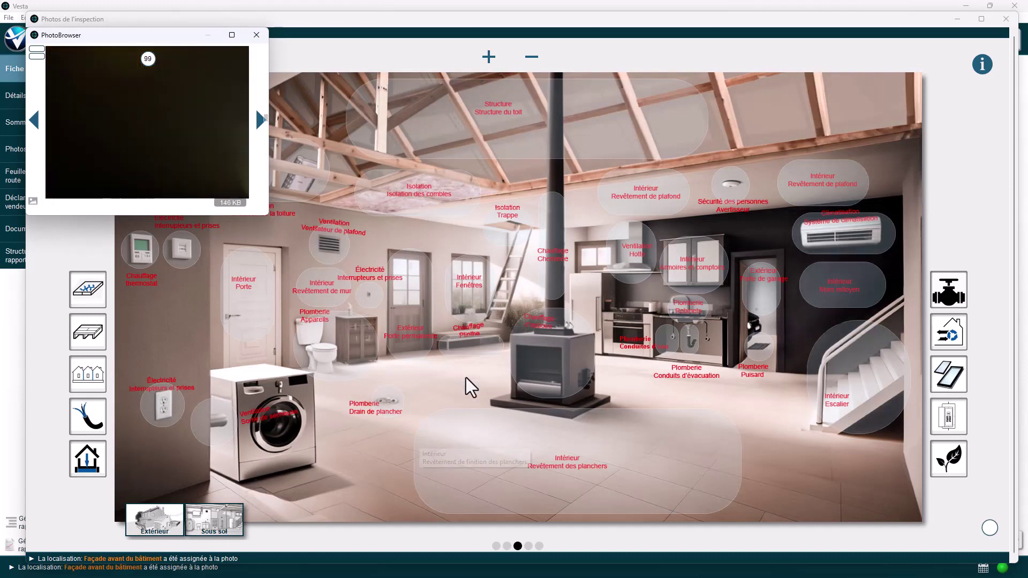
{"action": "key", "text": "Right"}
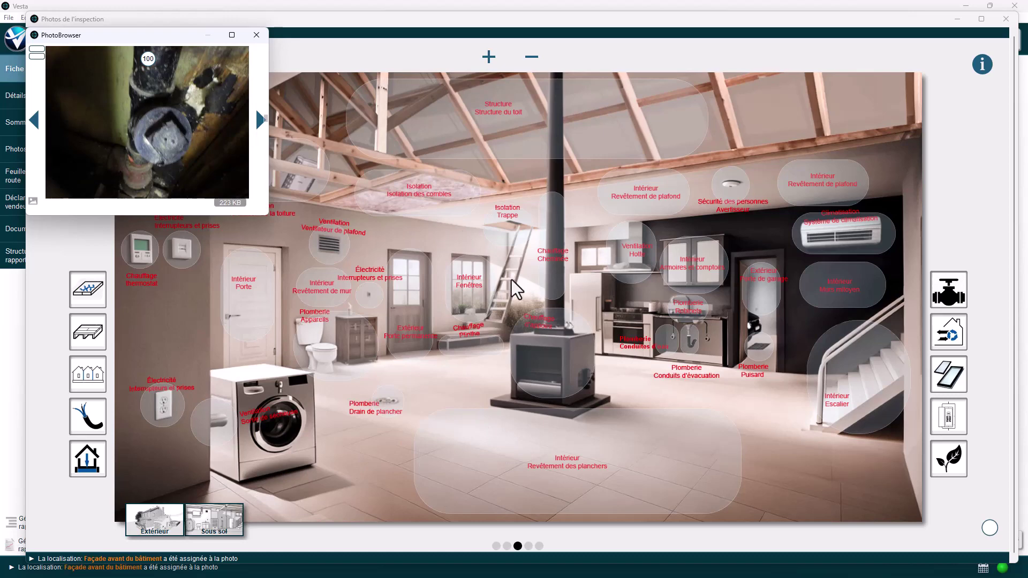
{"action": "left_click", "coordinate": [548, 335]}
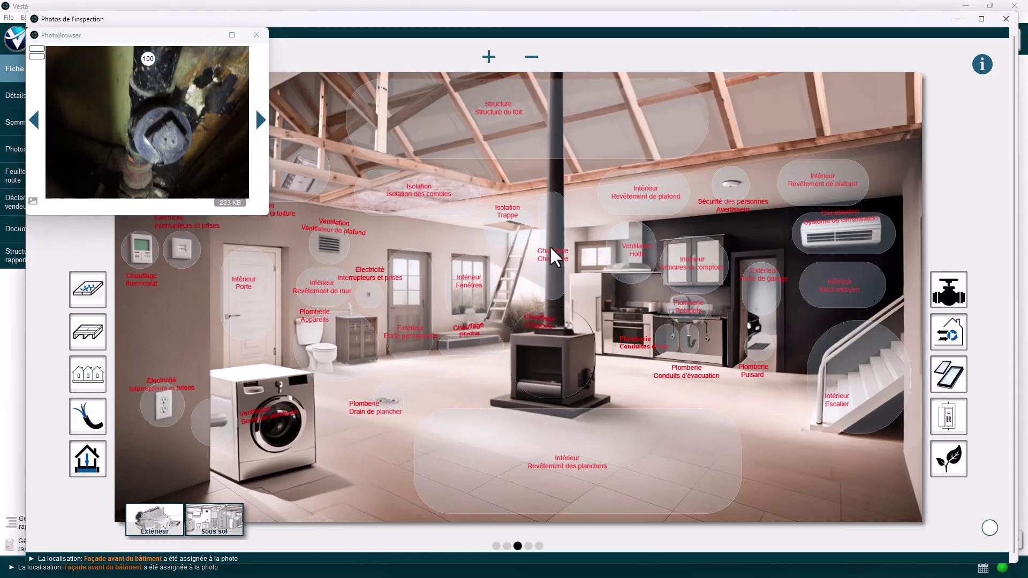
{"action": "left_click", "coordinate": [567, 401]}
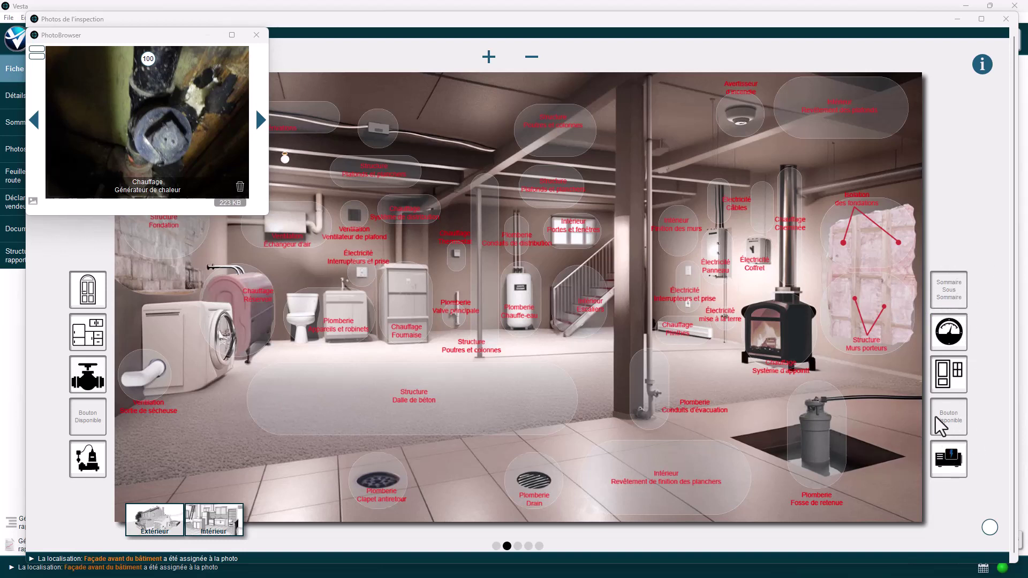
Assign Mise à la terre from the Électricité category to the empty programmable button above the generator button on the basement illustration
{"action": "left_click", "coordinate": [973, 409]}
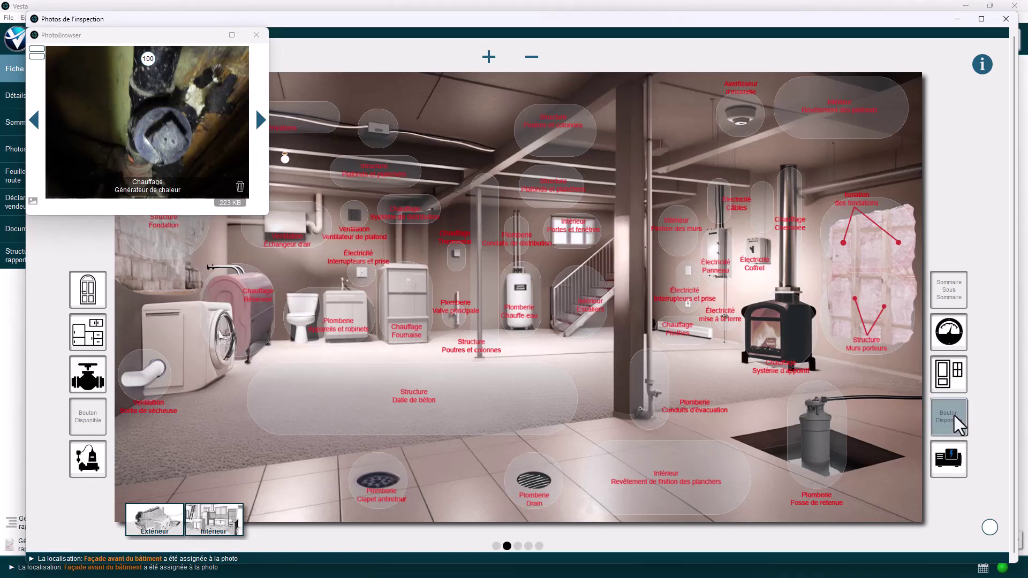
{"action": "left_click", "coordinate": [954, 415]}
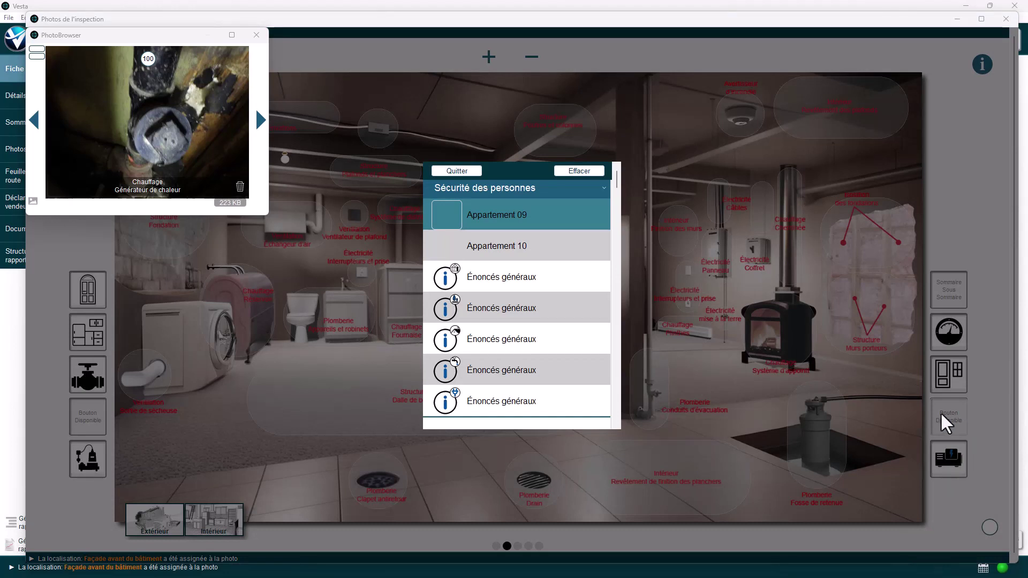
{"action": "scroll", "coordinate": [577, 221], "scroll_direction": "down", "scroll_amount": 4}
{"action": "scroll", "coordinate": [608, 214], "scroll_direction": "up", "scroll_amount": 3}
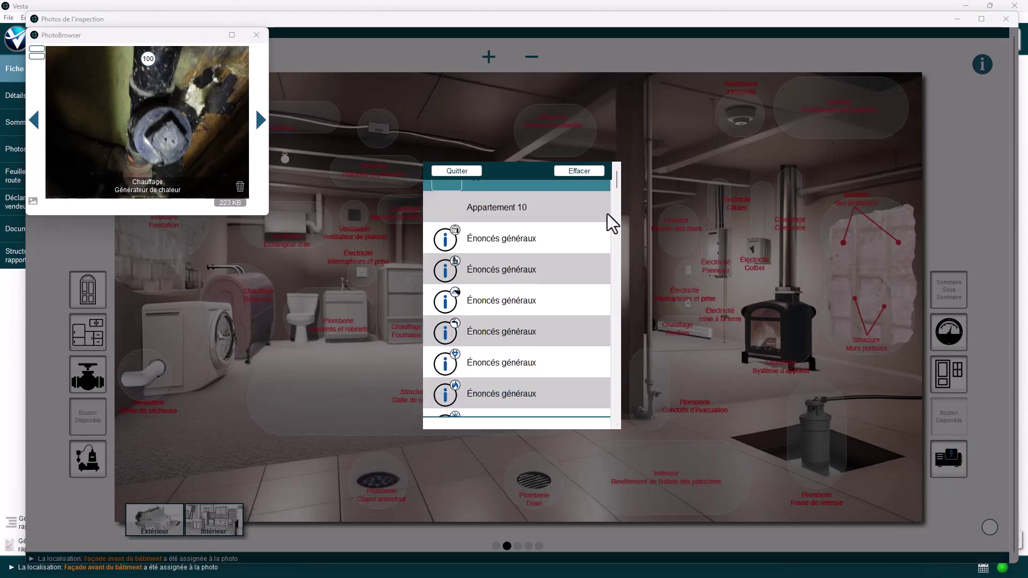
{"action": "scroll", "coordinate": [607, 214], "scroll_direction": "up", "scroll_amount": 2}
{"action": "left_click", "coordinate": [604, 189]}
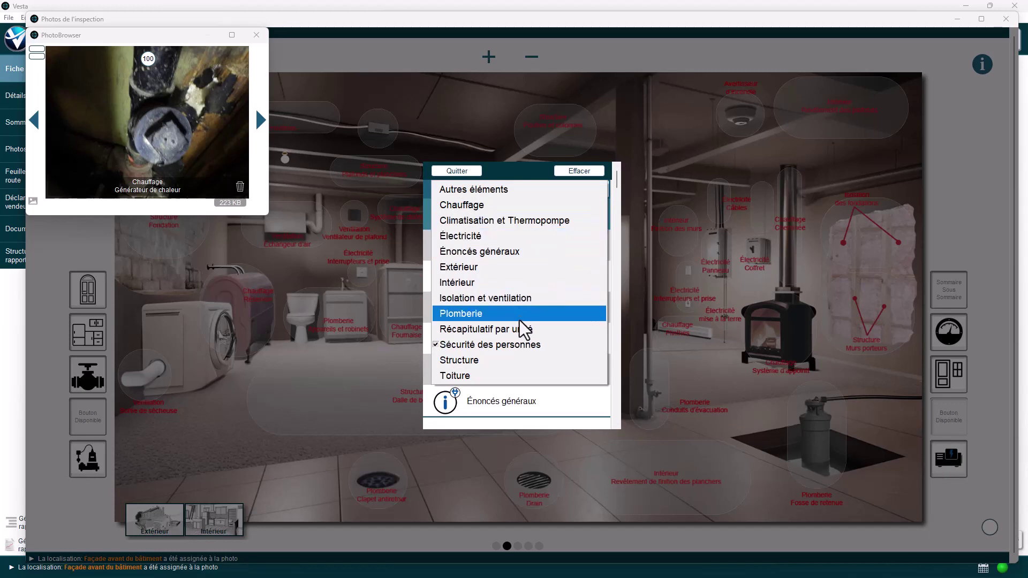
{"action": "left_click", "coordinate": [460, 236]}
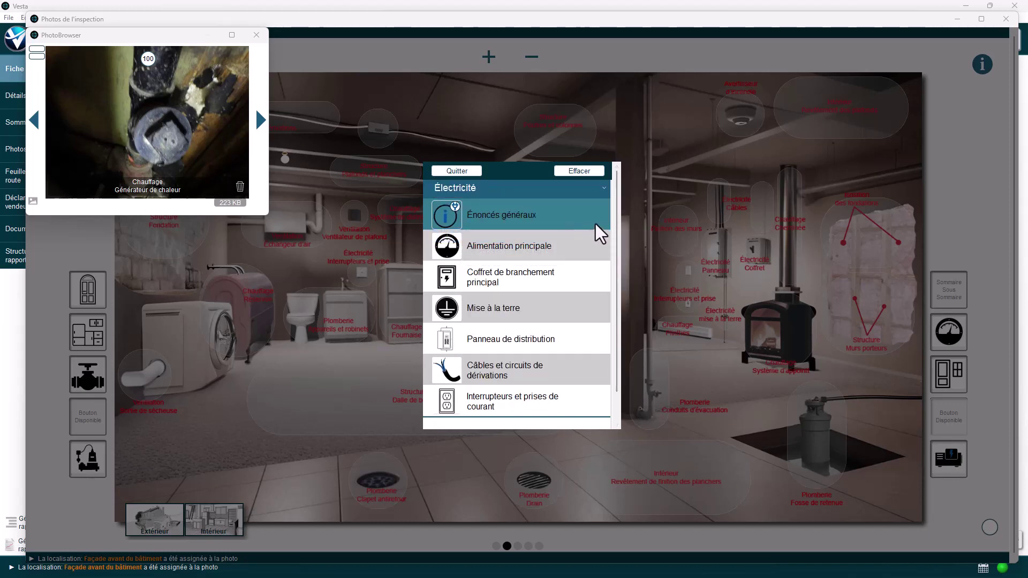
{"action": "scroll", "coordinate": [615, 216], "scroll_direction": "down", "scroll_amount": 2}
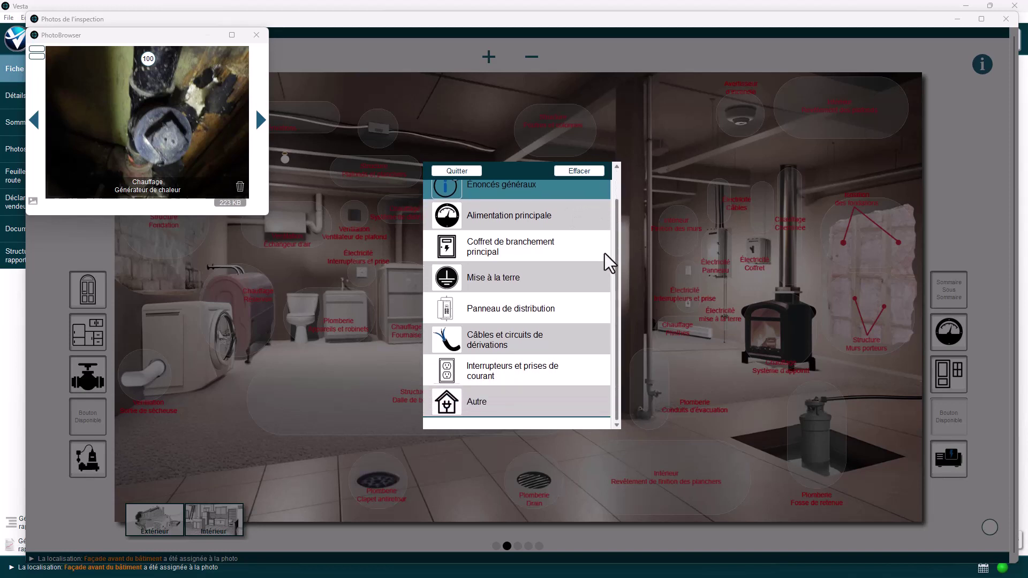
{"action": "scroll", "coordinate": [605, 252], "scroll_direction": "up", "scroll_amount": 1}
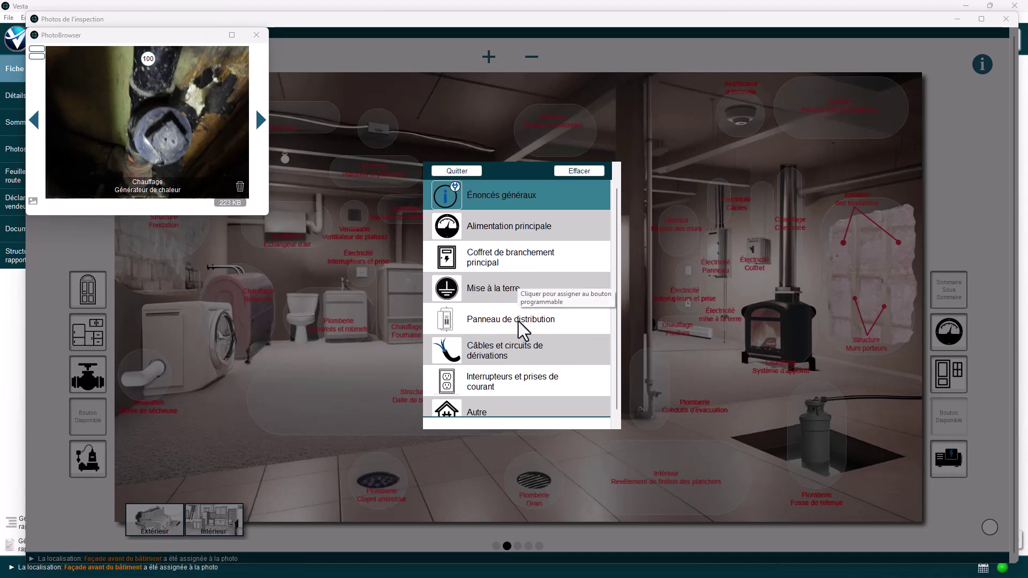
{"action": "left_click", "coordinate": [483, 289]}
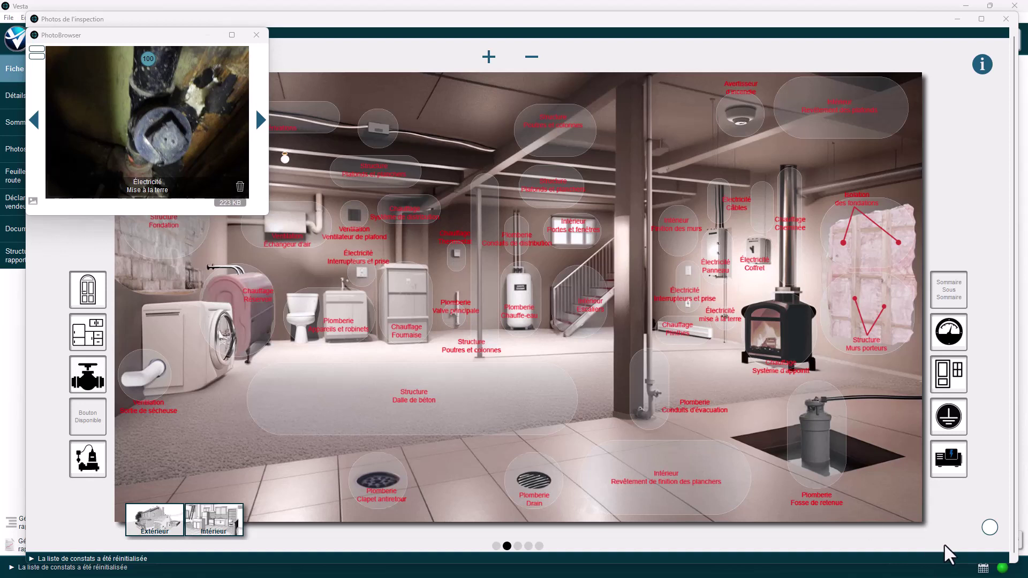
Close the inspection photos illustration window to return to the inspection file's Fiche page
{"action": "left_click", "coordinate": [989, 529]}
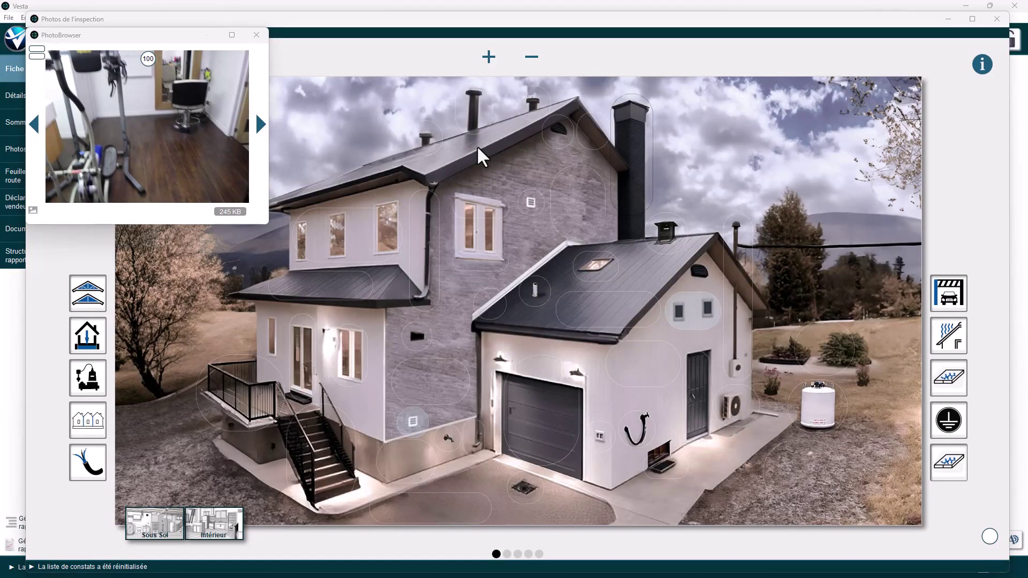
{"action": "left_click", "coordinate": [996, 19]}
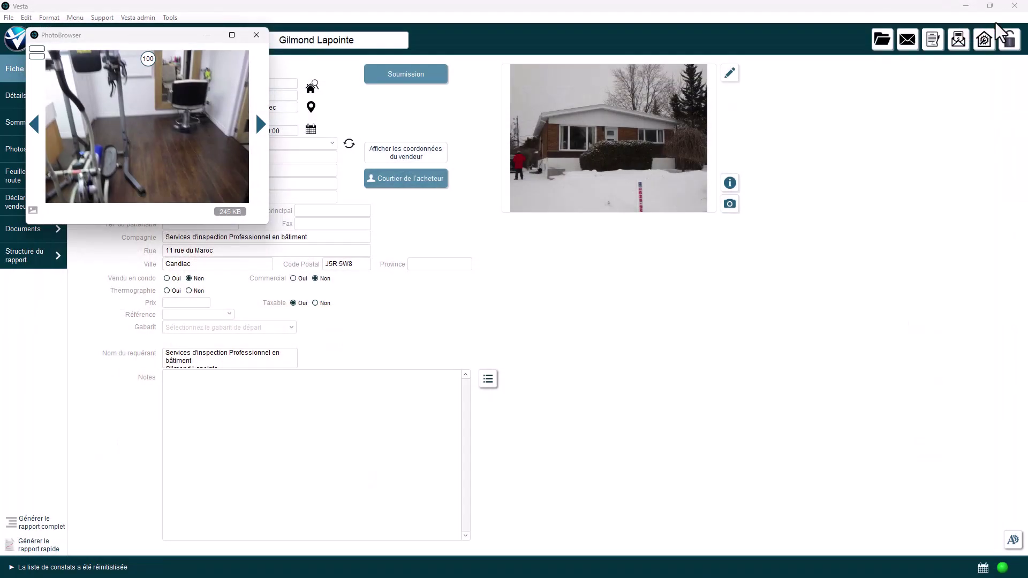